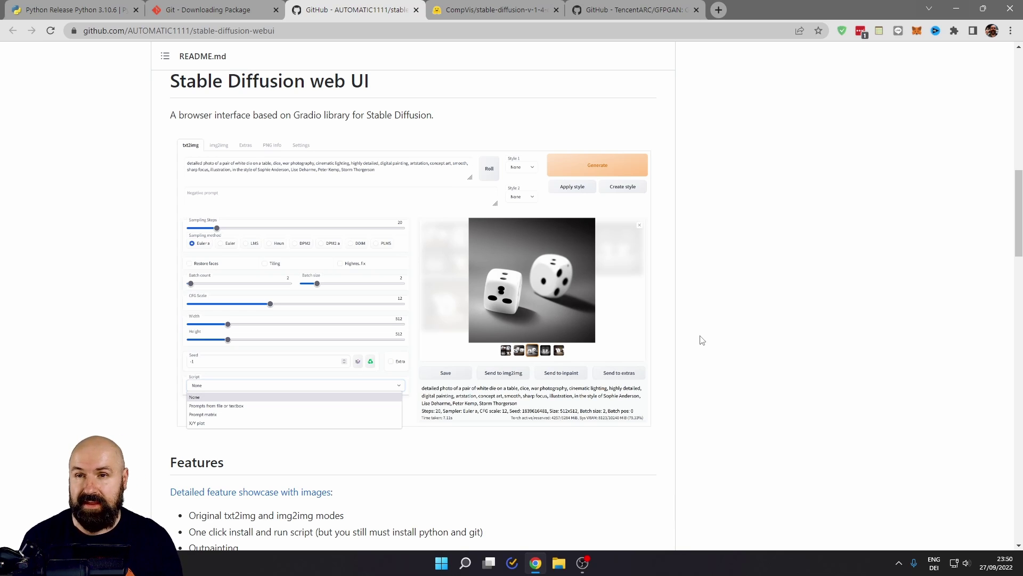
# - Download the recommended 64-bit Windows installer from the Python 3.10.6 release page
pyautogui.click(217, 8)
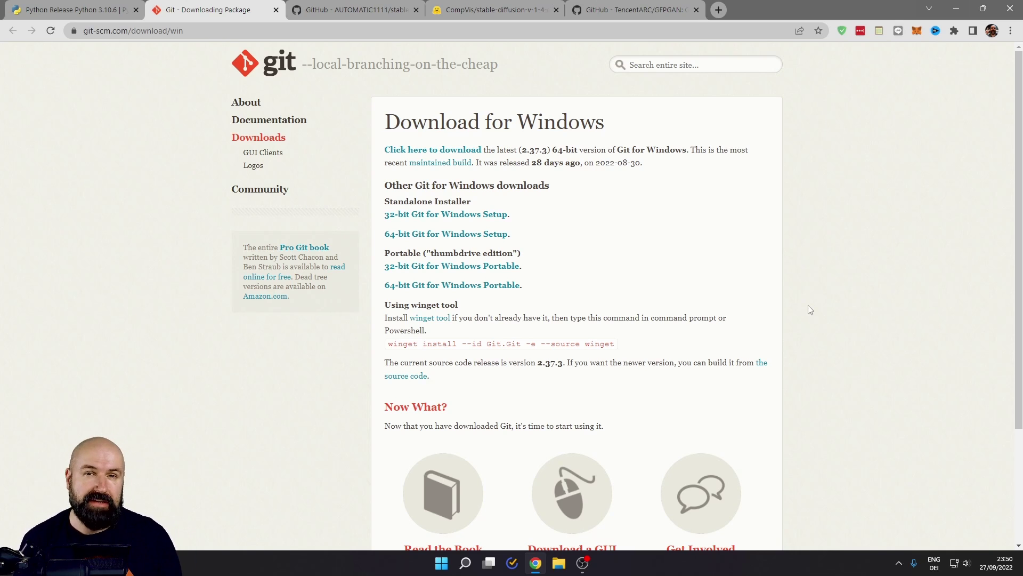
pyautogui.hotkey('ctrl', 'shift', 'Tab')
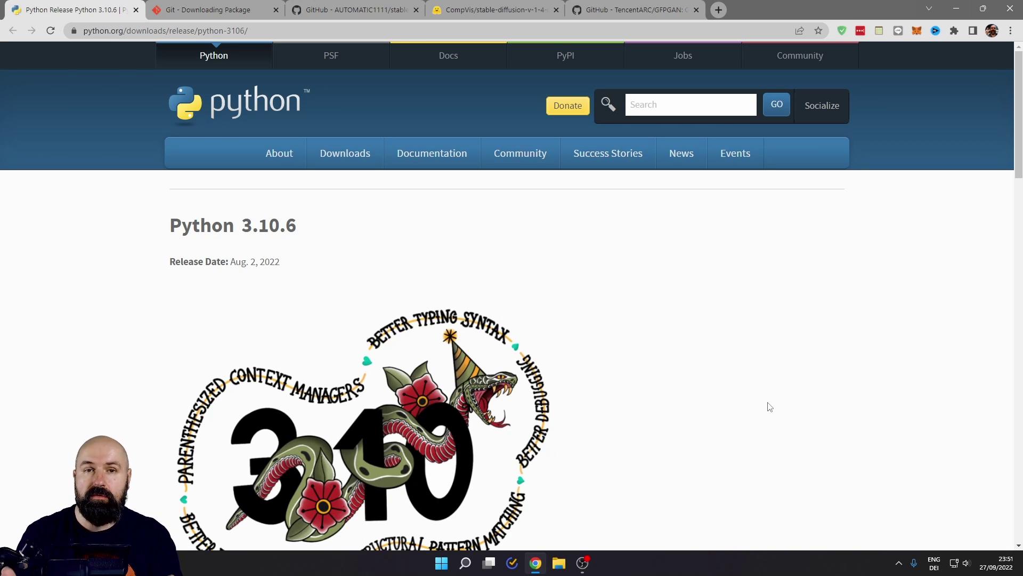
pyautogui.scroll(-20, 685, 320)
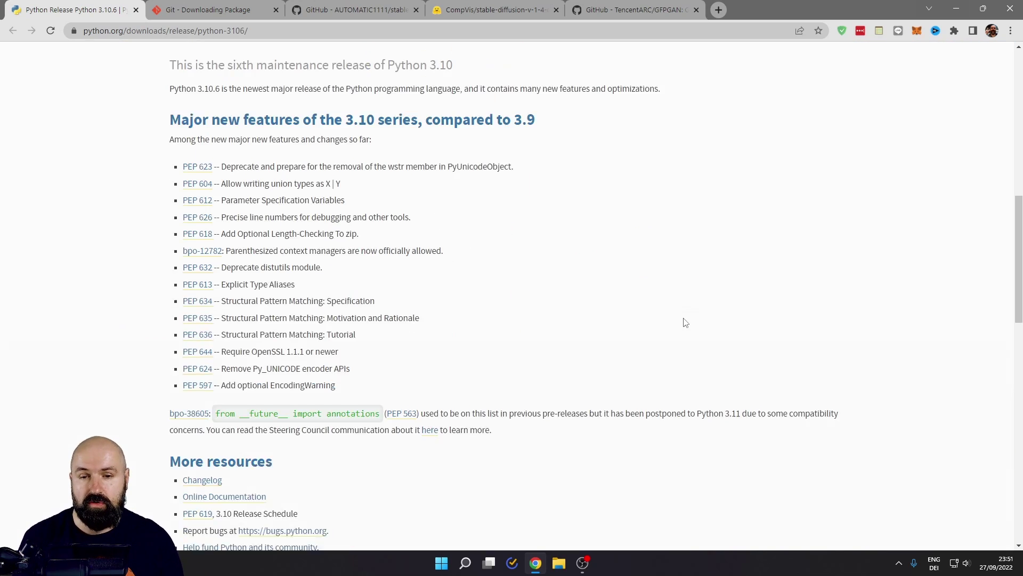
pyautogui.scroll(-1, 684, 319)
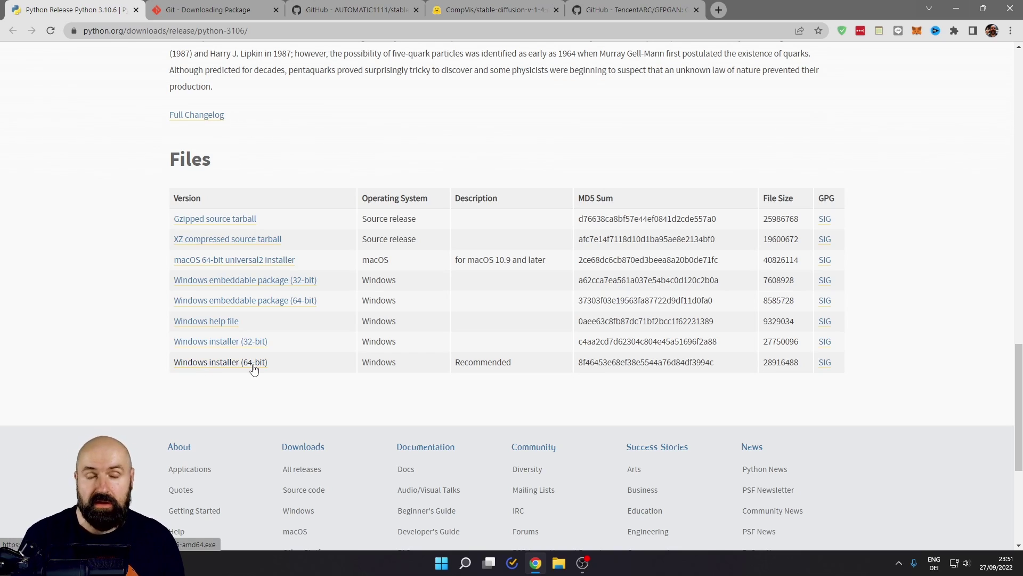
pyautogui.click(232, 367)
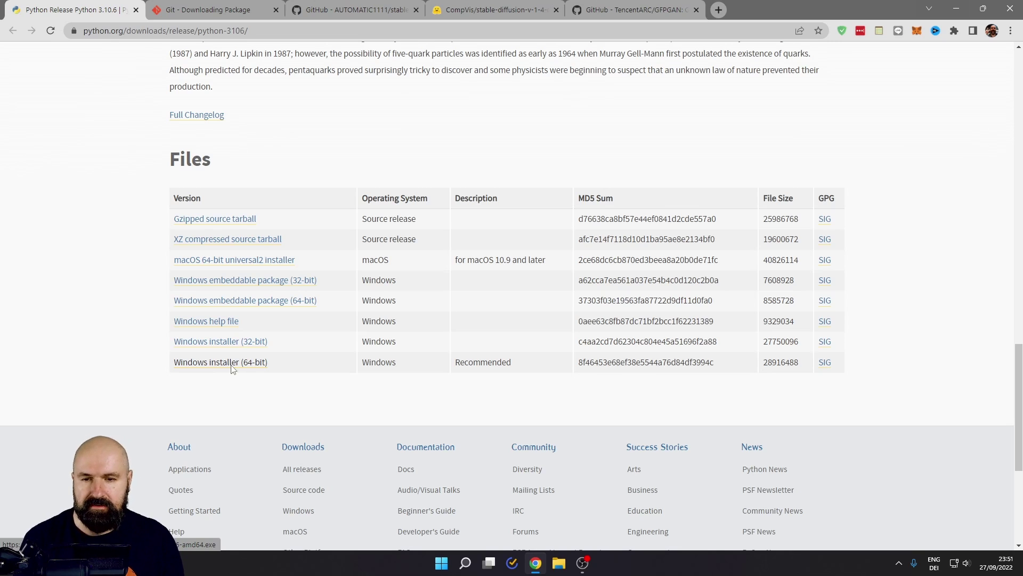
# - Download the standalone 64-bit Git for Windows Setup and open the code download options of the AUTOMATIC1111 stable-diffusion-webui repository
pyautogui.click(176, 16)
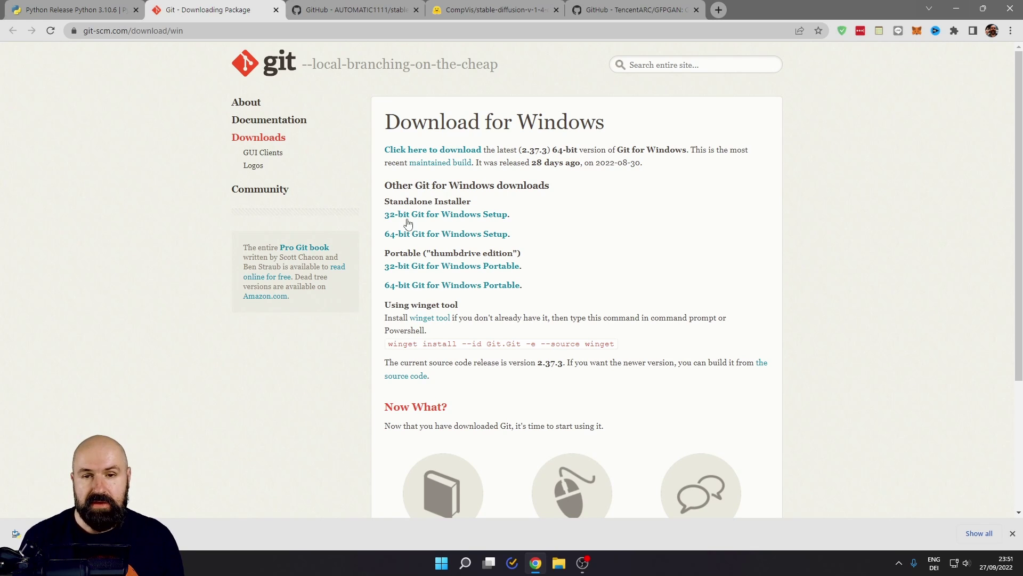
pyautogui.click(463, 235)
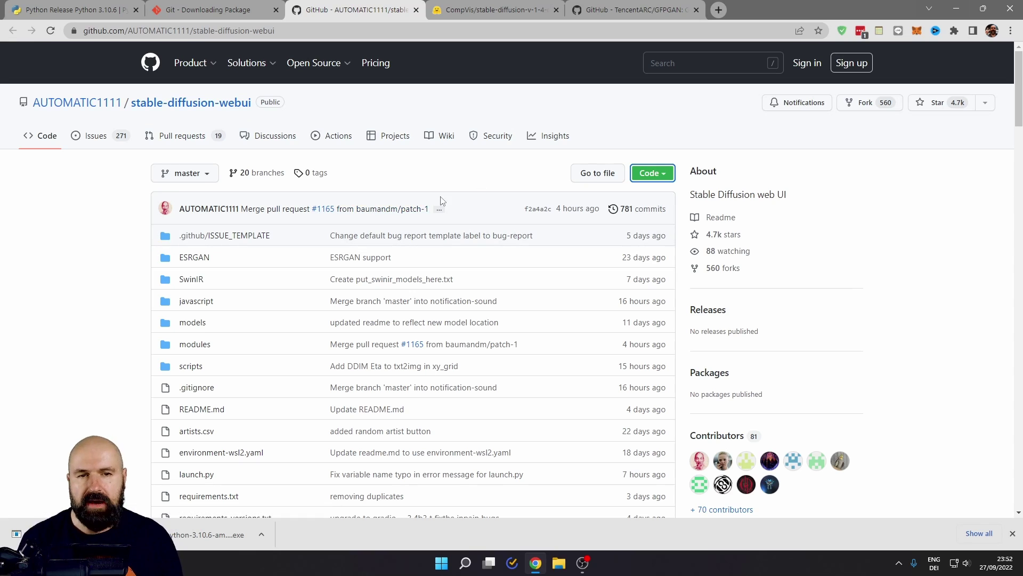
pyautogui.click(662, 178)
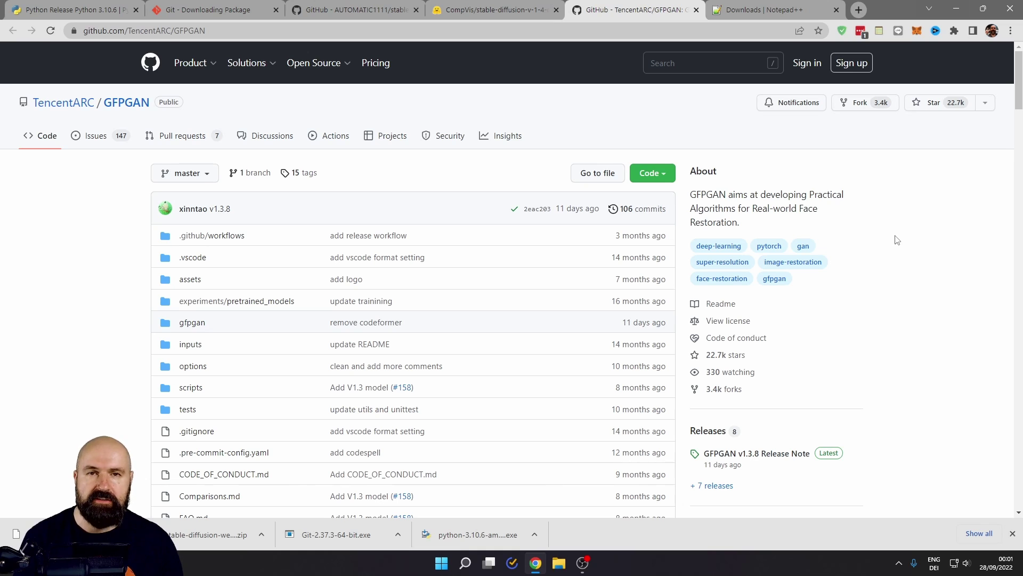
# - Examine how the V1.3 and V1.4 models are described in the updates section of the GFPGAN readme
pyautogui.scroll(-10, 866, 255)
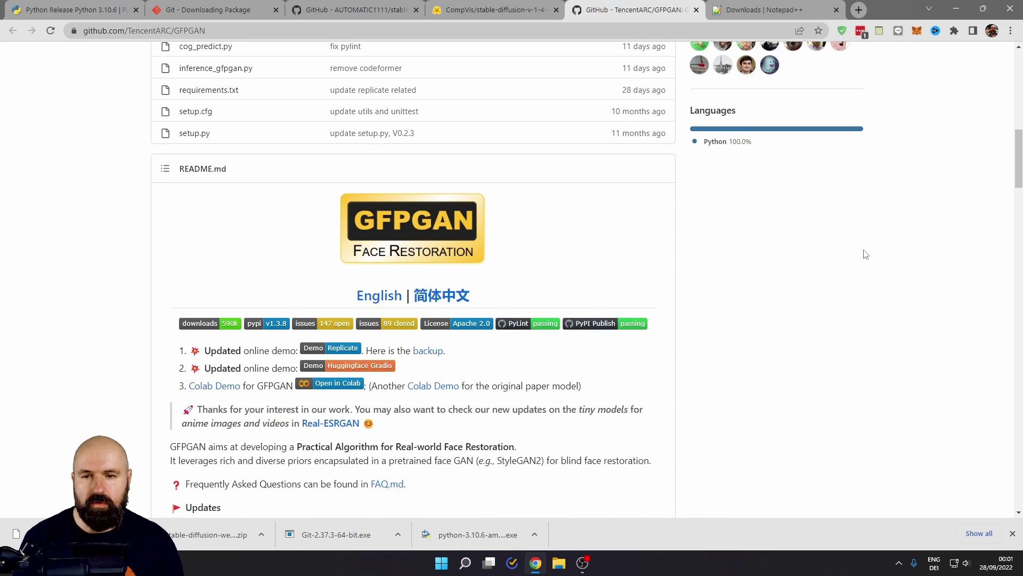
pyautogui.scroll(-7, 865, 254)
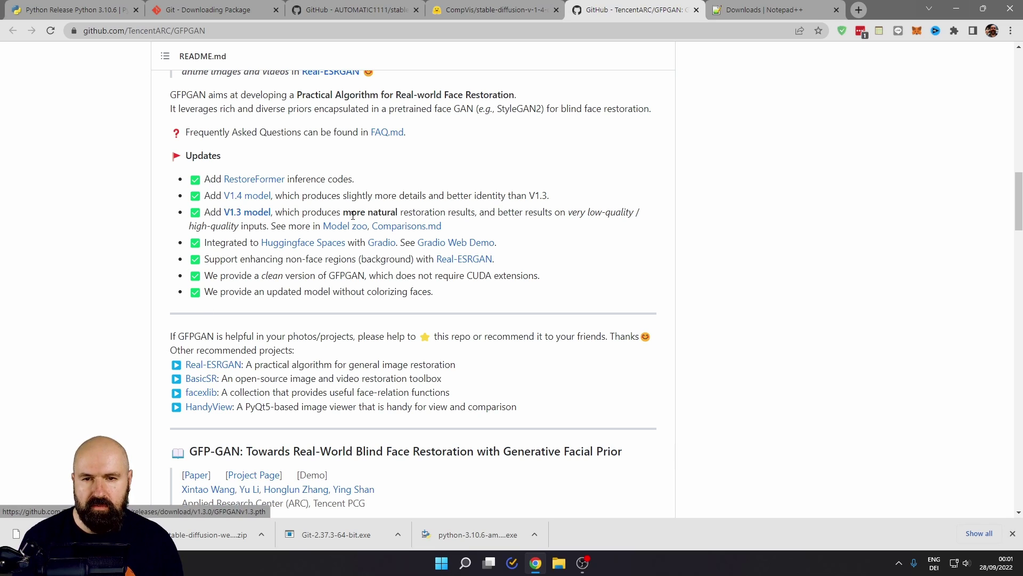
pyautogui.moveTo(341, 213); pyautogui.dragTo(401, 213)
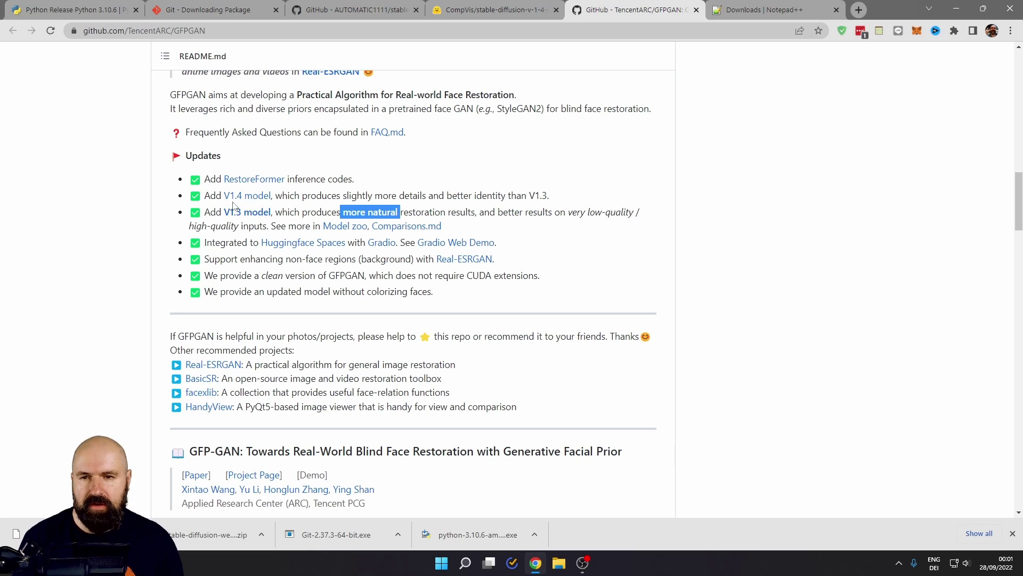
pyautogui.moveTo(339, 196); pyautogui.dragTo(429, 196)
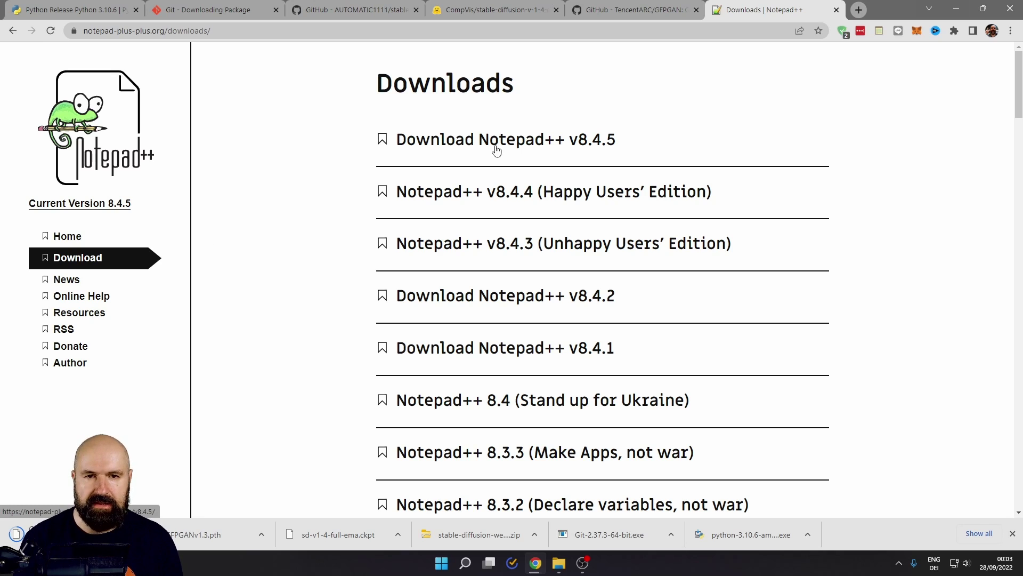
# - Open the download page for Notepad++ v8.4.5
pyautogui.click(565, 148)
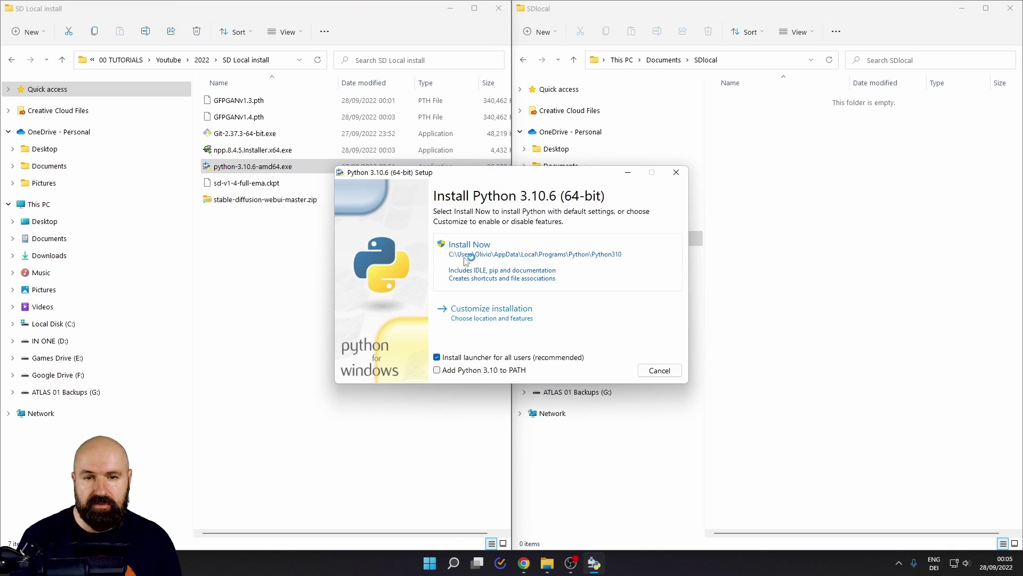
# - Install Python 3.10.6 (64-bit) with the default settings and close the finished setup
pyautogui.click(481, 249)
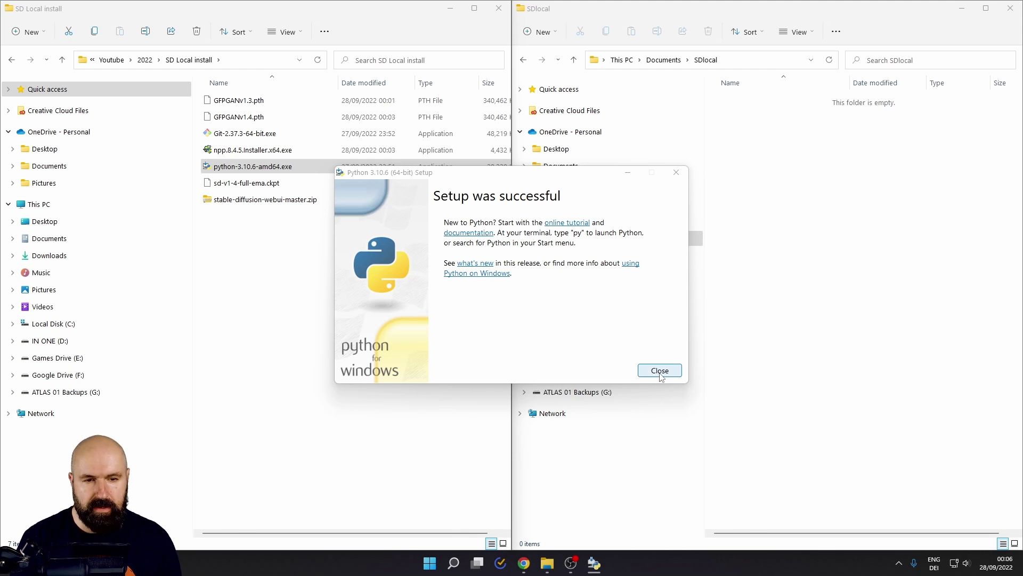
pyautogui.click(659, 371)
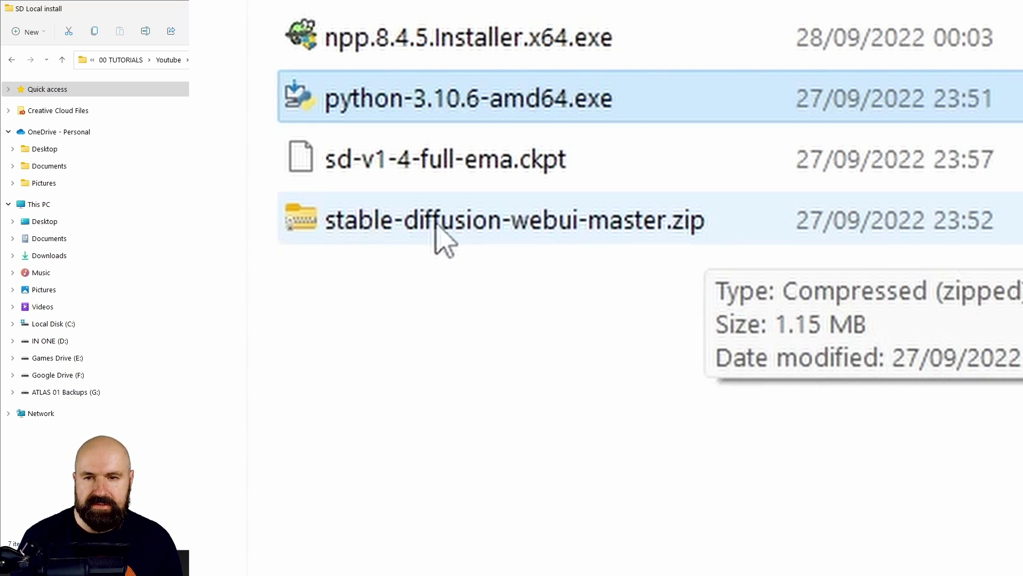
# - Copy all files and folders from the stable-diffusion-webui-master folder inside stable-diffusion-webui-master.zip into the SDlocal folder
pyautogui.doubleClick(303, 233)
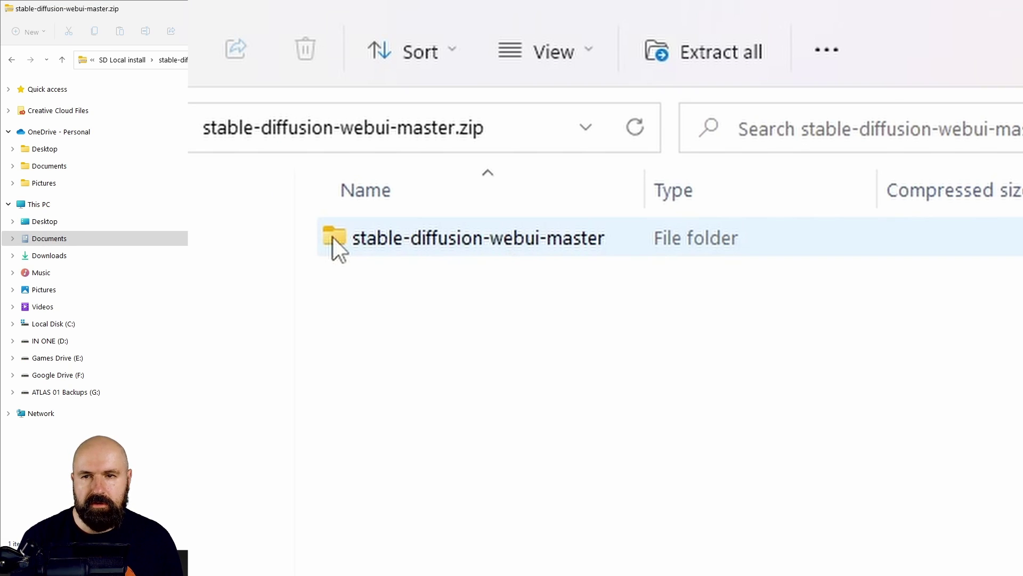
pyautogui.doubleClick(332, 237)
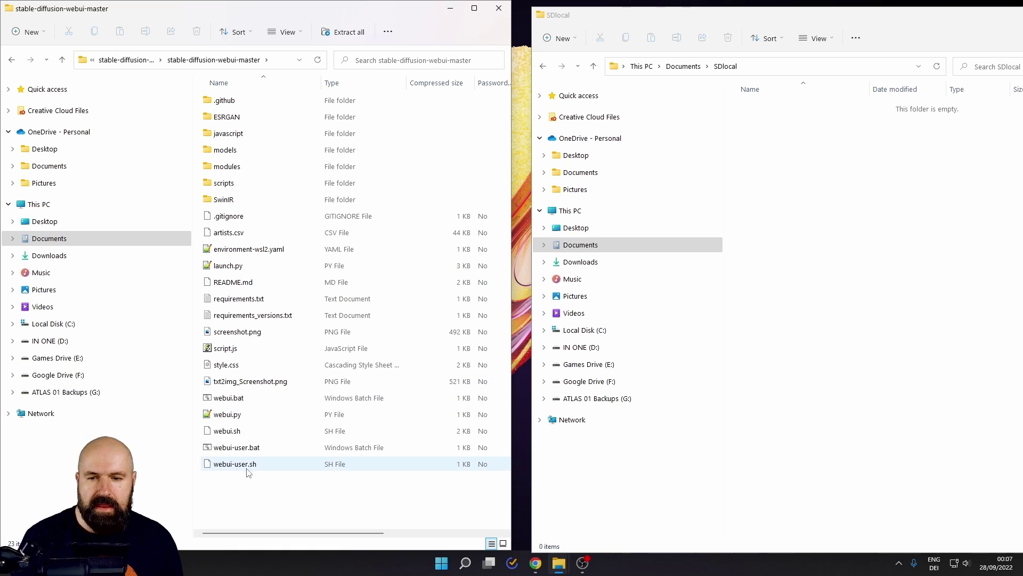
pyautogui.moveTo(305, 492); pyautogui.dragTo(223, 104)
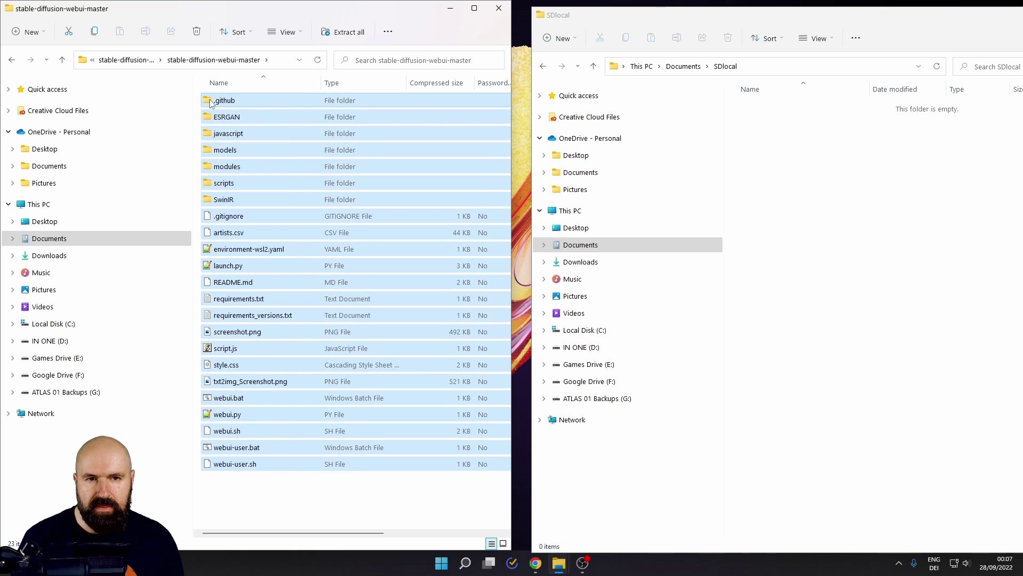
pyautogui.moveTo(211, 103); pyautogui.dragTo(833, 192)
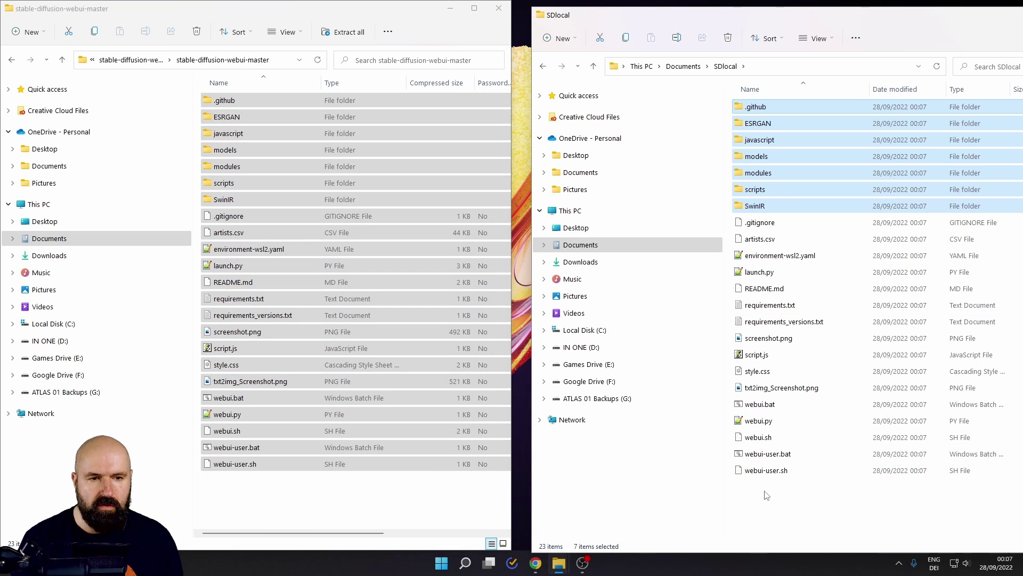
# - Go back to the SD Local install folder and move GFPGANv1.3.pth and GFPGANv1.4.pth into the SDlocal folder
pyautogui.click(11, 60)
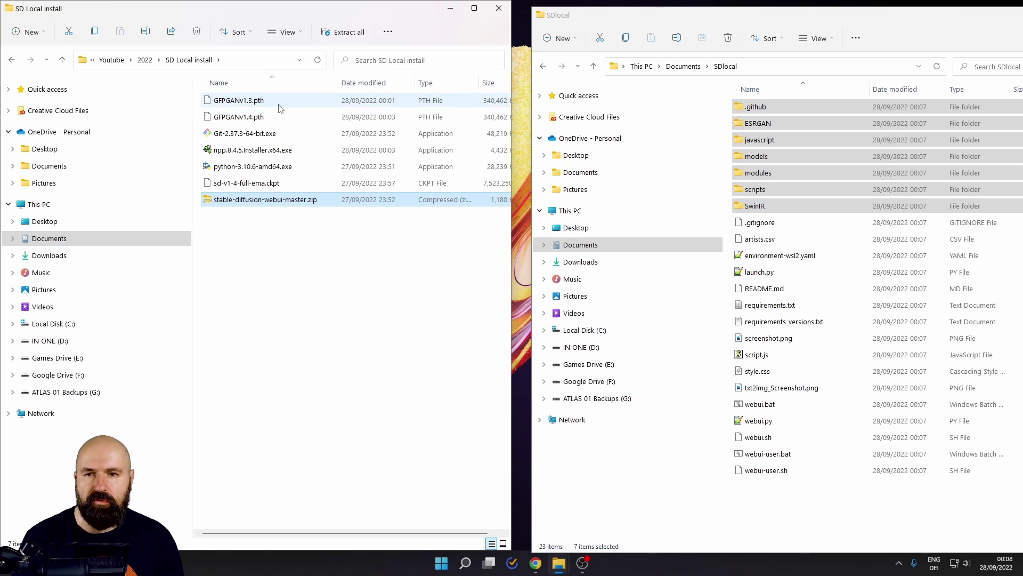
pyautogui.click(238, 100)
pyautogui.keyDown('shift'); pyautogui.click(240, 116); pyautogui.keyUp('shift')
pyautogui.moveTo(243, 117); pyautogui.dragTo(799, 517)
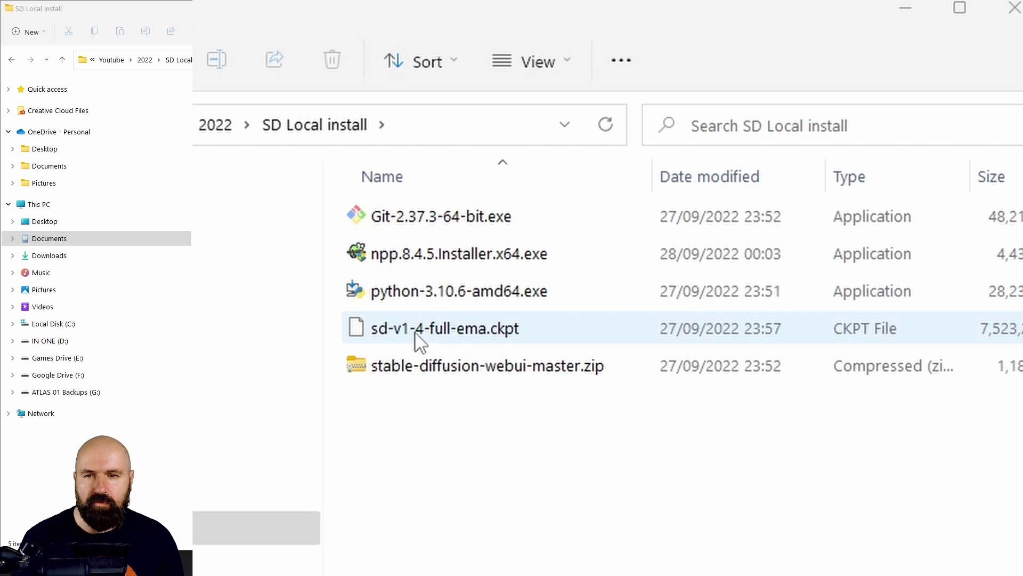
# - Rename sd-v1-4-full-ema.ckpt to model.ckpt and move it into the SDlocal folder
pyautogui.click(471, 337)
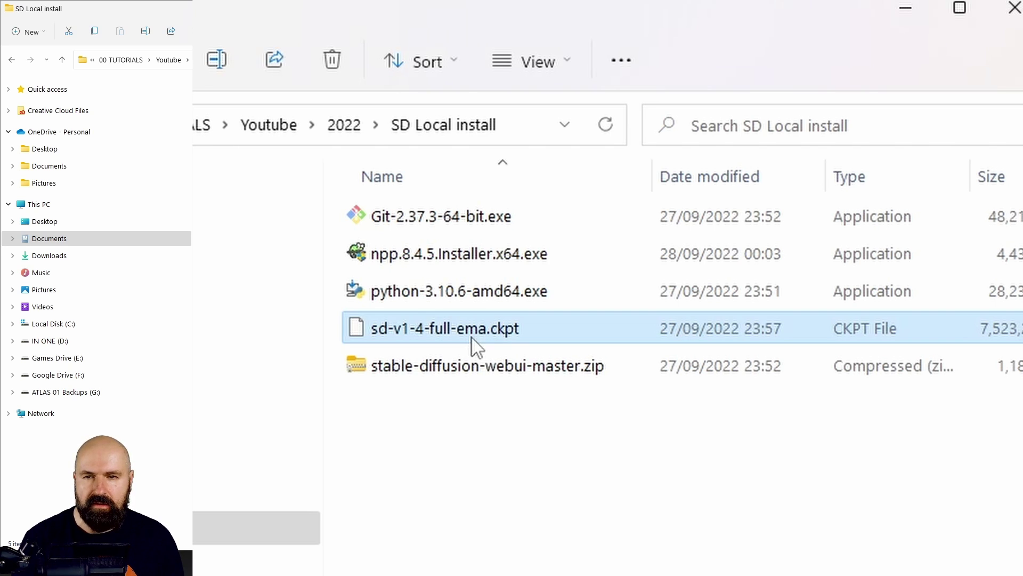
pyautogui.click(471, 337)
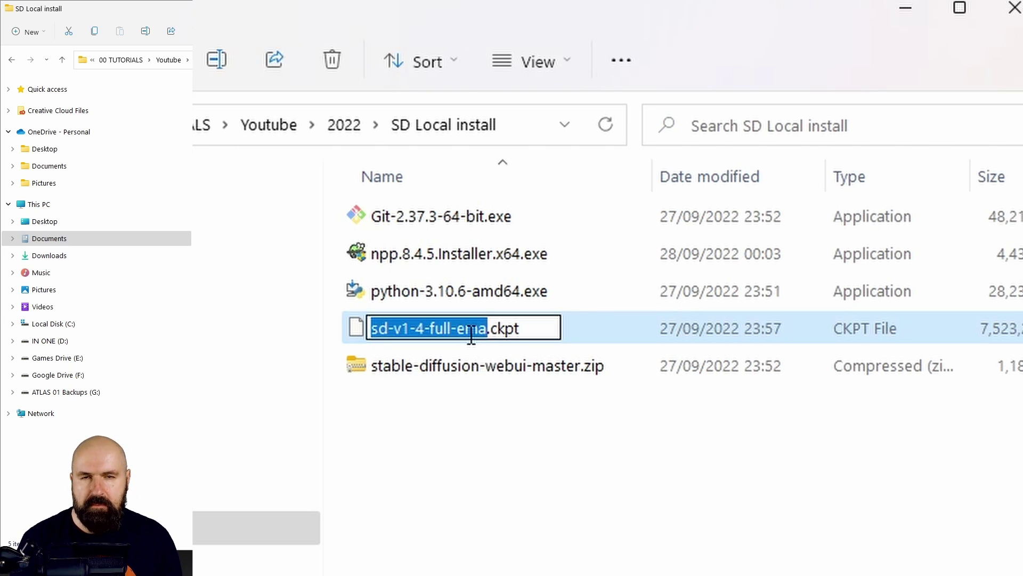
pyautogui.write('model')
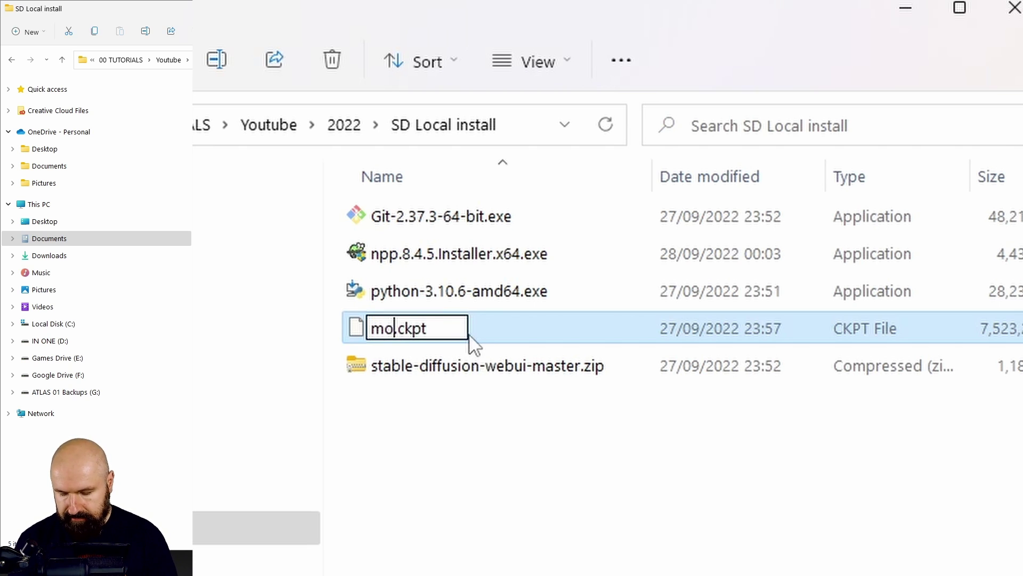
pyautogui.press('Return')
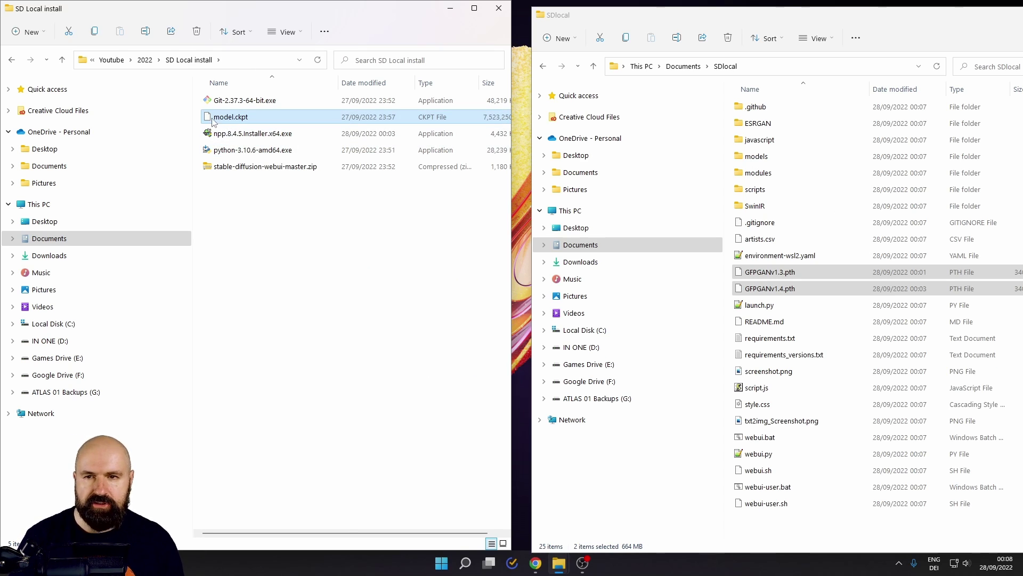
pyautogui.moveTo(213, 120); pyautogui.dragTo(804, 538)
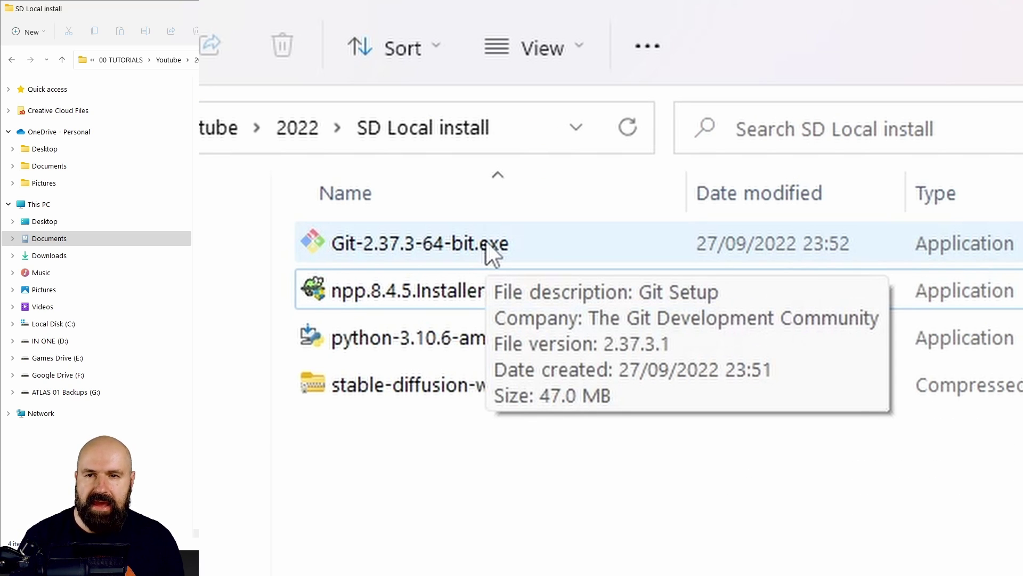
# - Run Git-2.37.3-64-bit.exe, install Git with all default options, and finish the setup wizard
pyautogui.doubleClick(380, 245)
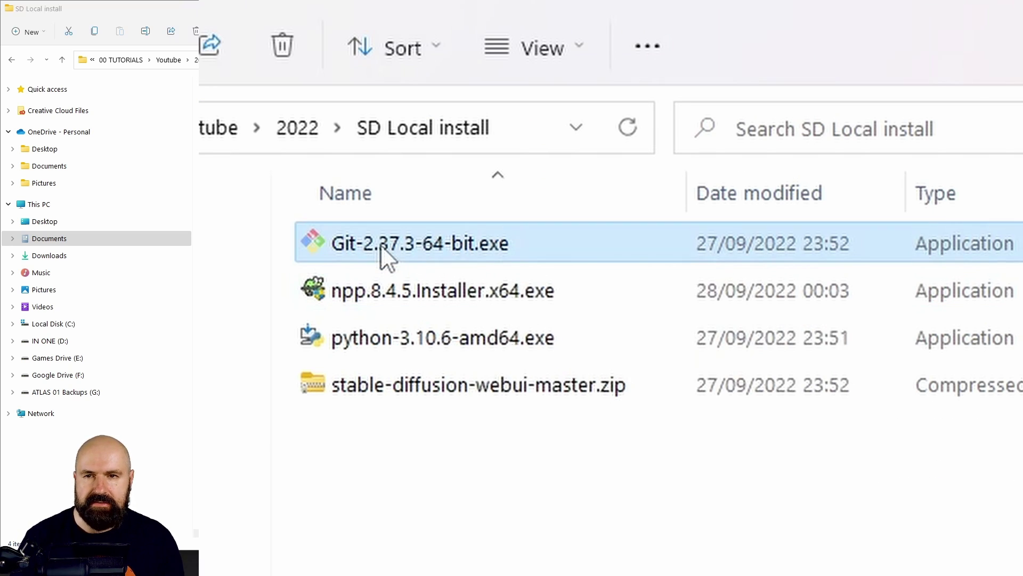
pyautogui.click(573, 365)
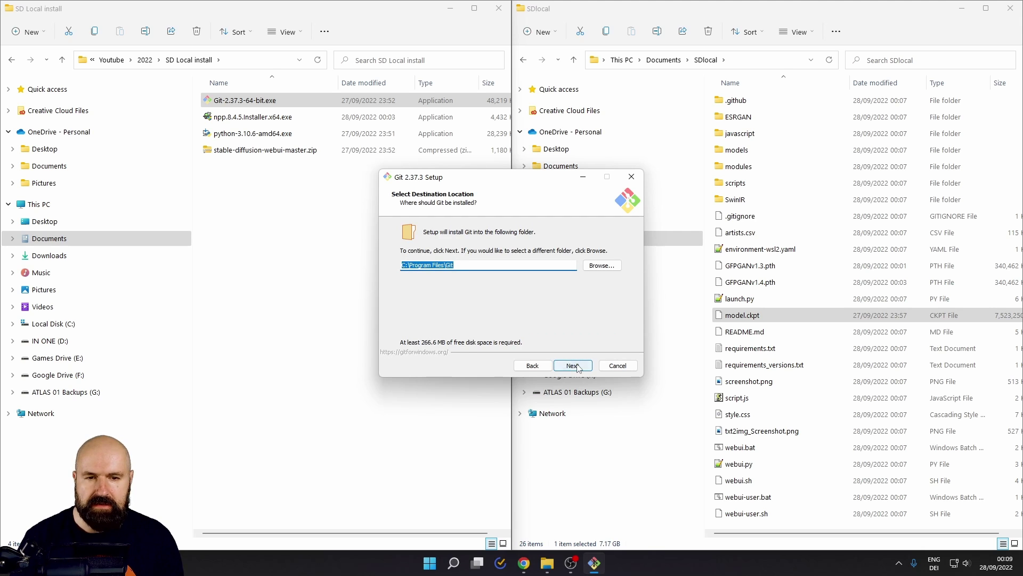
pyautogui.click(573, 366)
pyautogui.click(574, 366)
pyautogui.click(573, 367)
pyautogui.click(574, 366)
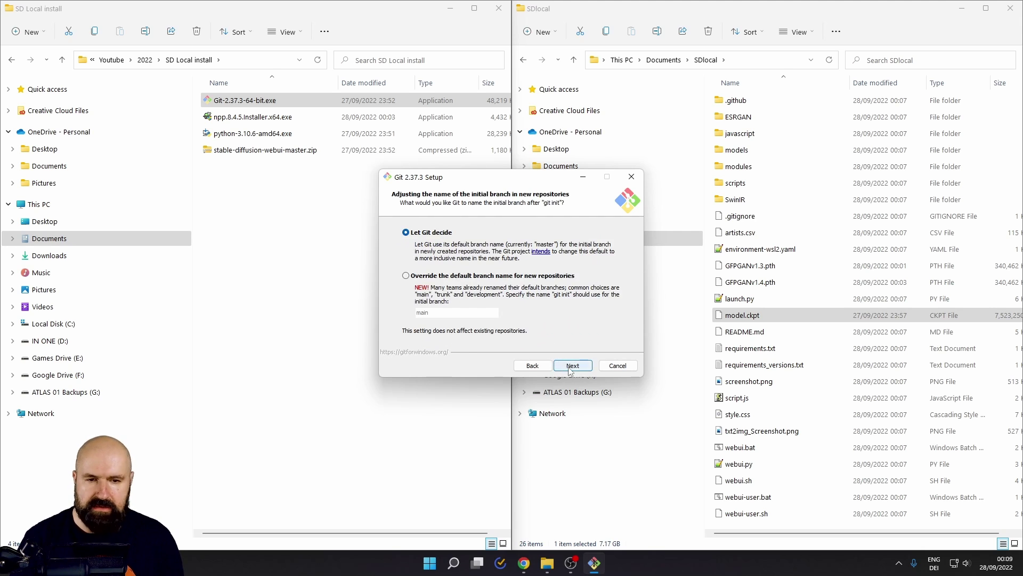
pyautogui.click(576, 367)
pyautogui.click(575, 367)
pyautogui.click(574, 366)
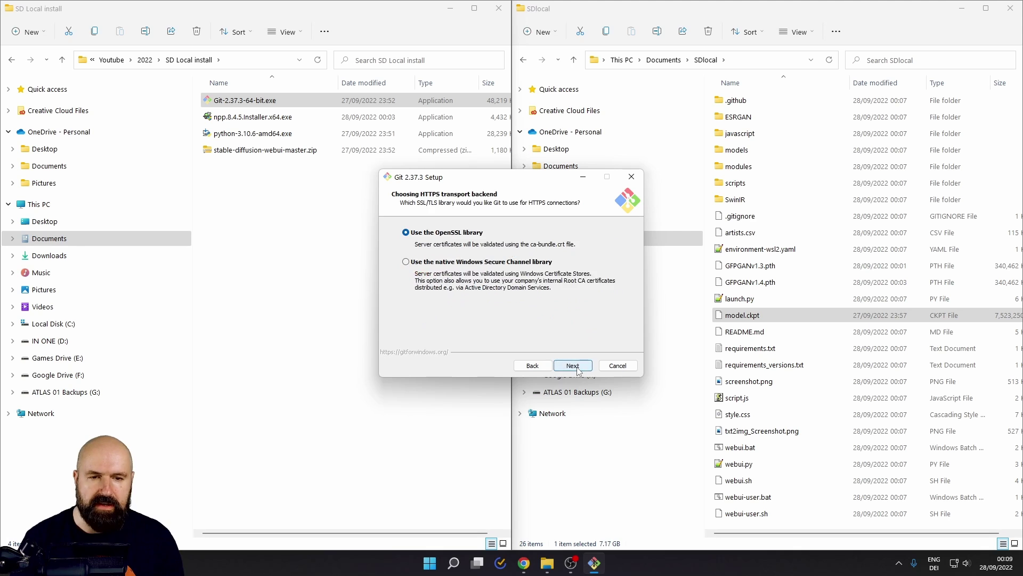
pyautogui.click(574, 367)
pyautogui.click(575, 367)
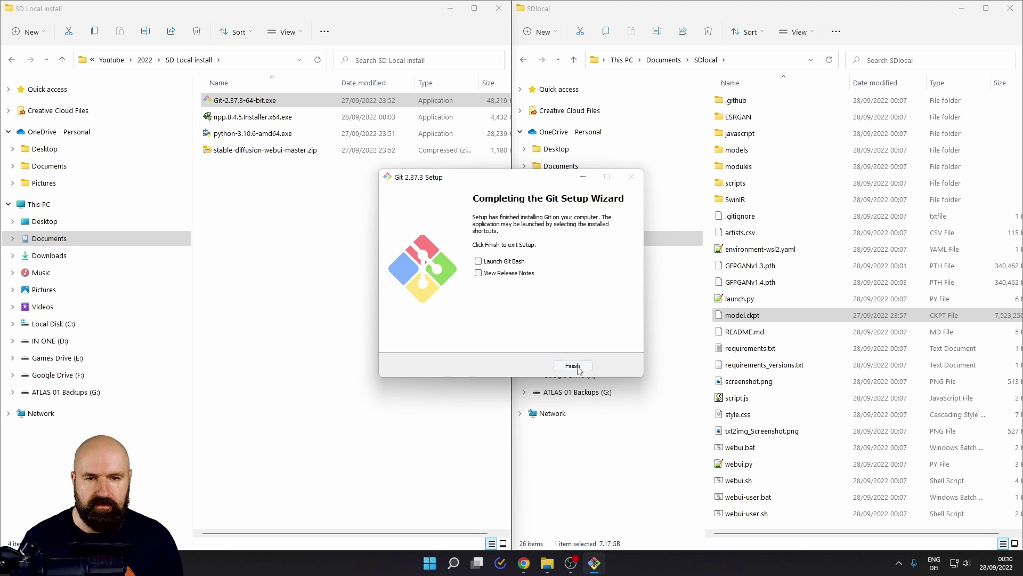
pyautogui.click(576, 367)
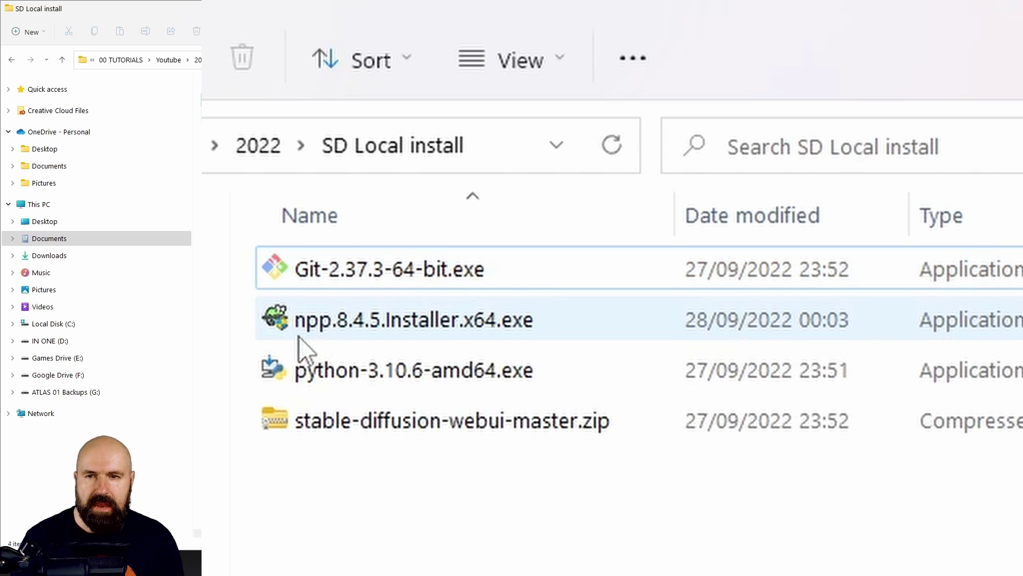
pyautogui.moveTo(224, 119)
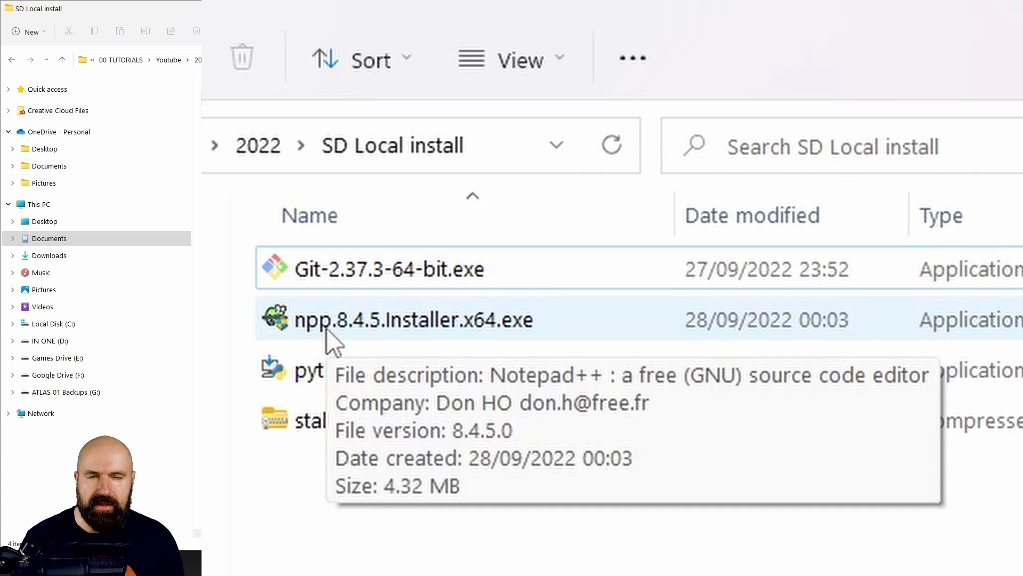
pyautogui.doubleClick(326, 328)
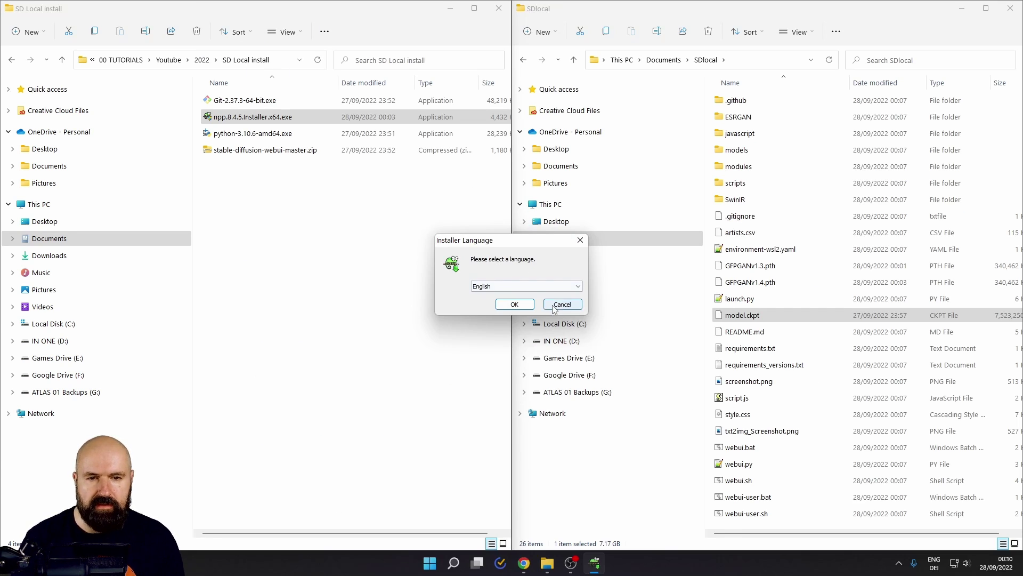
pyautogui.click(554, 308)
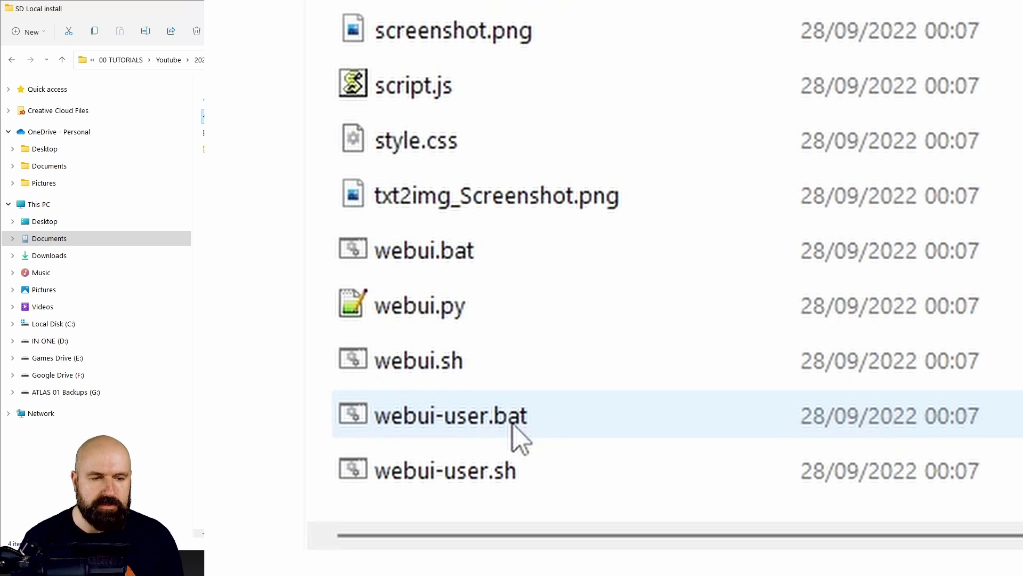
# - Try to launch webui-user.bat from the SDlocal folder, allow it past the SmartScreen block, and close its console window
pyautogui.doubleClick(669, 426)
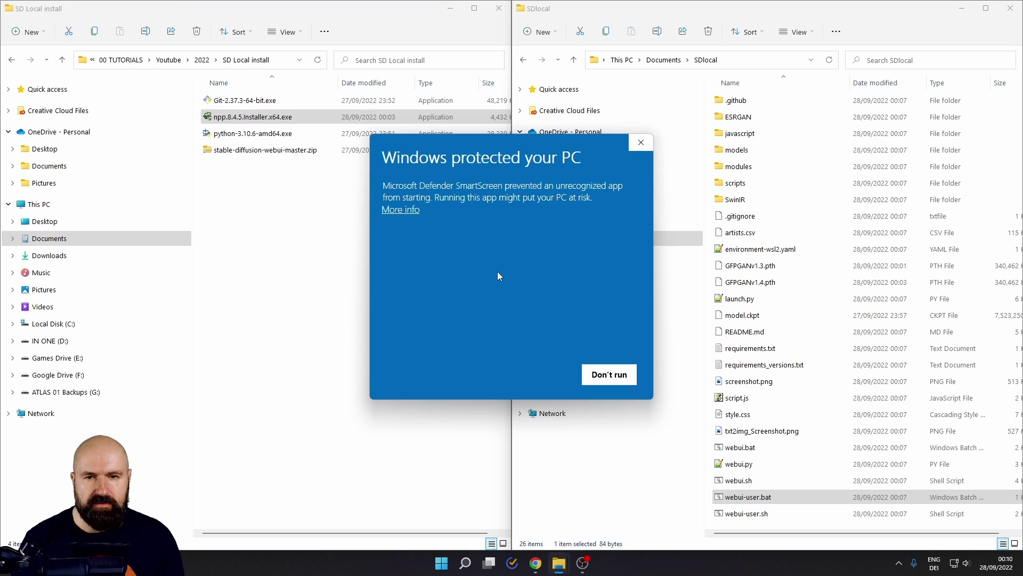
pyautogui.click(399, 209)
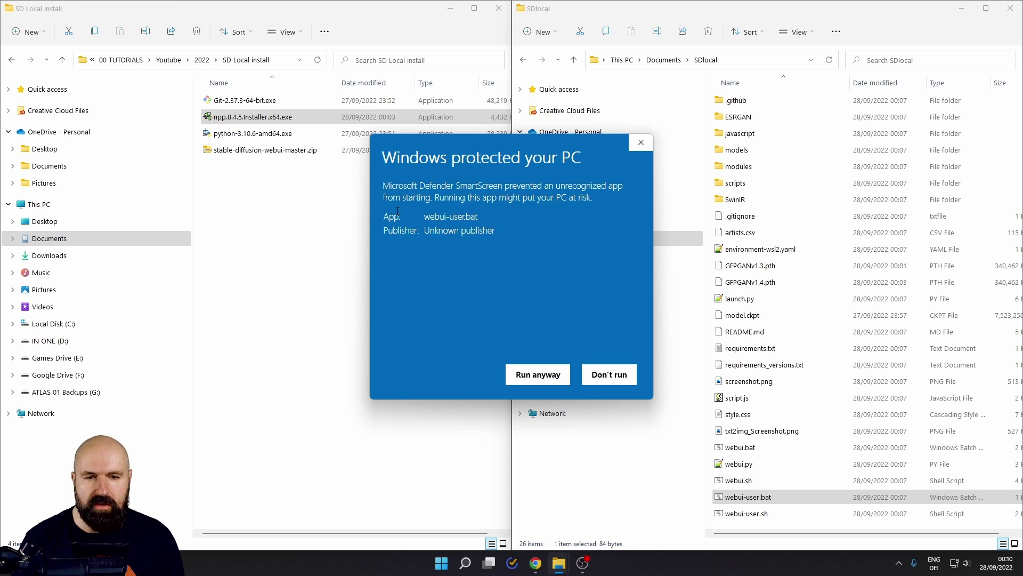
pyautogui.click(527, 380)
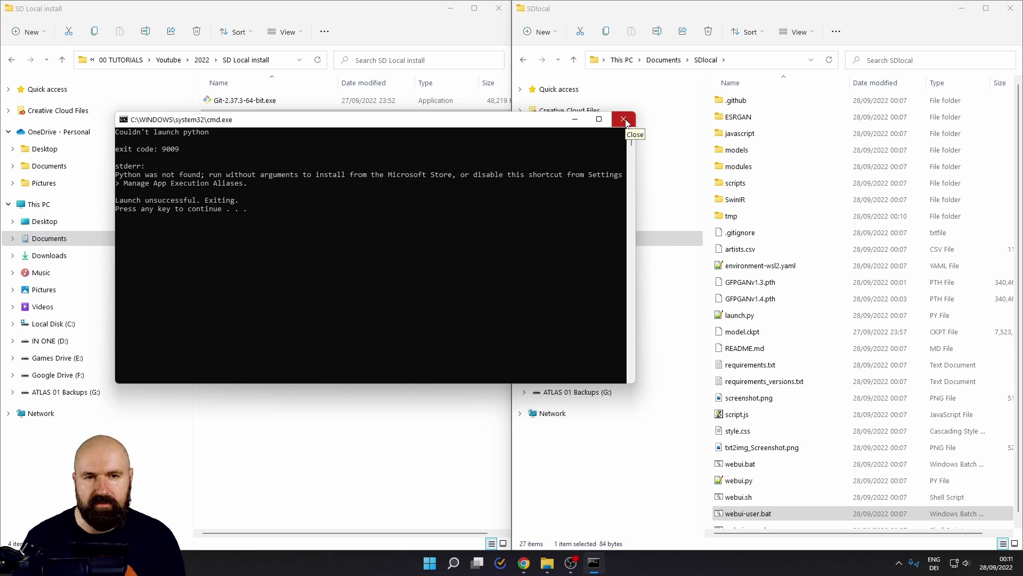
pyautogui.click(624, 119)
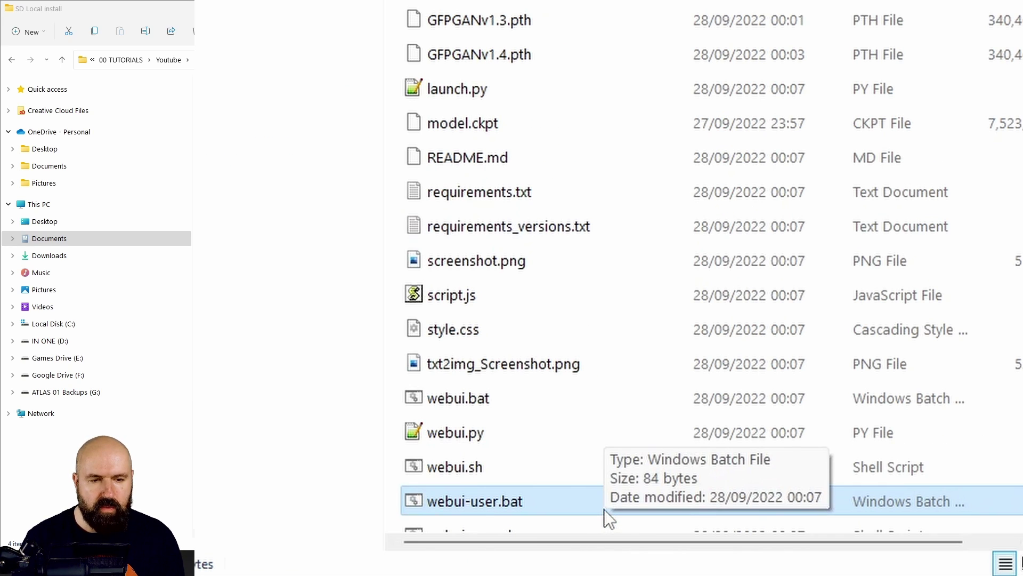
# - Open webui-user.bat from the SDlocal folder for editing in Notepad++
pyautogui.rightClick(488, 503)
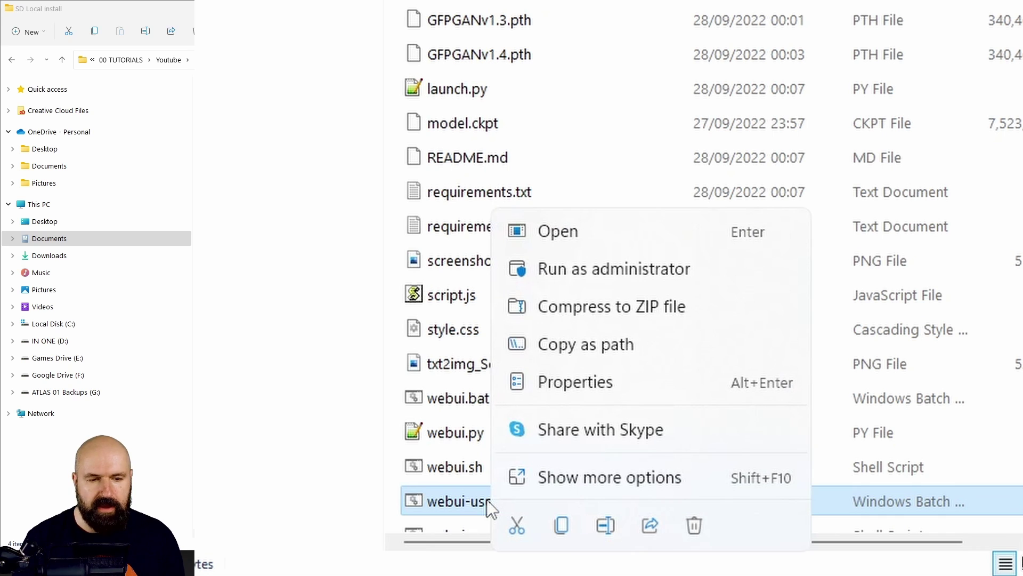
pyautogui.click(588, 479)
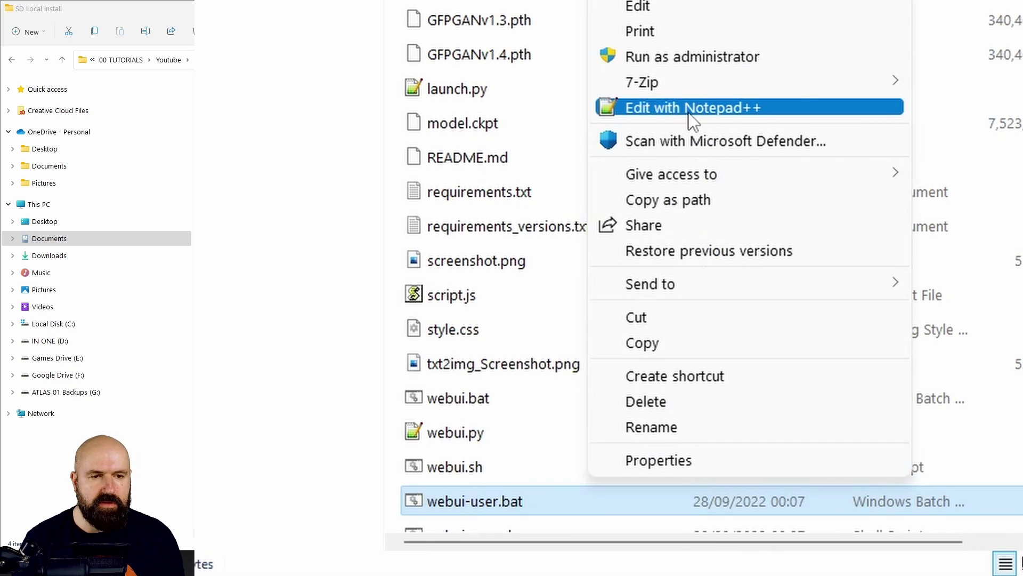
pyautogui.click(689, 108)
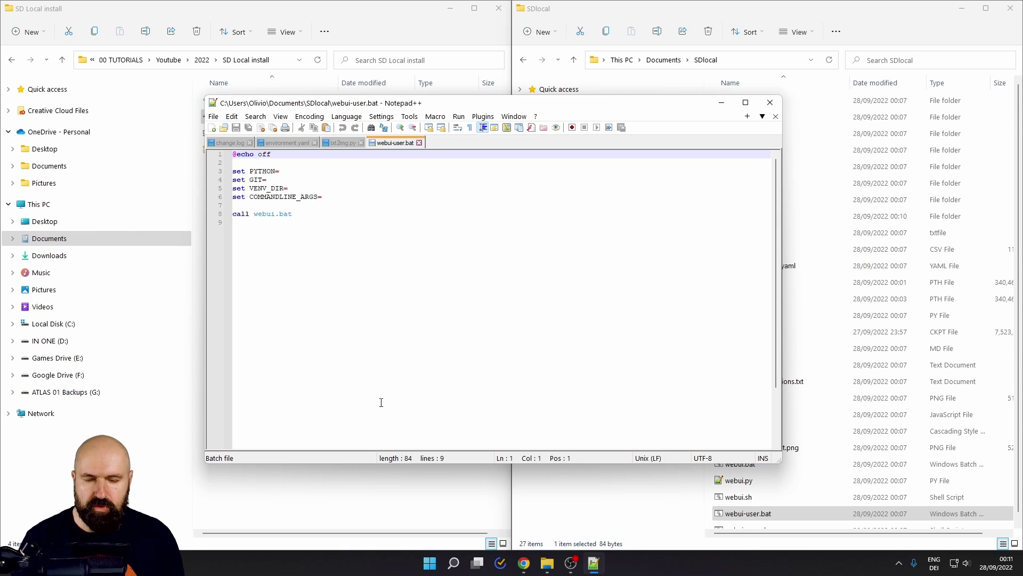
# - Search Windows for python, follow the Python 3.10 (64-bit) shortcut to its Python310 install folder, and copy the path of python.exe
pyautogui.click(453, 563)
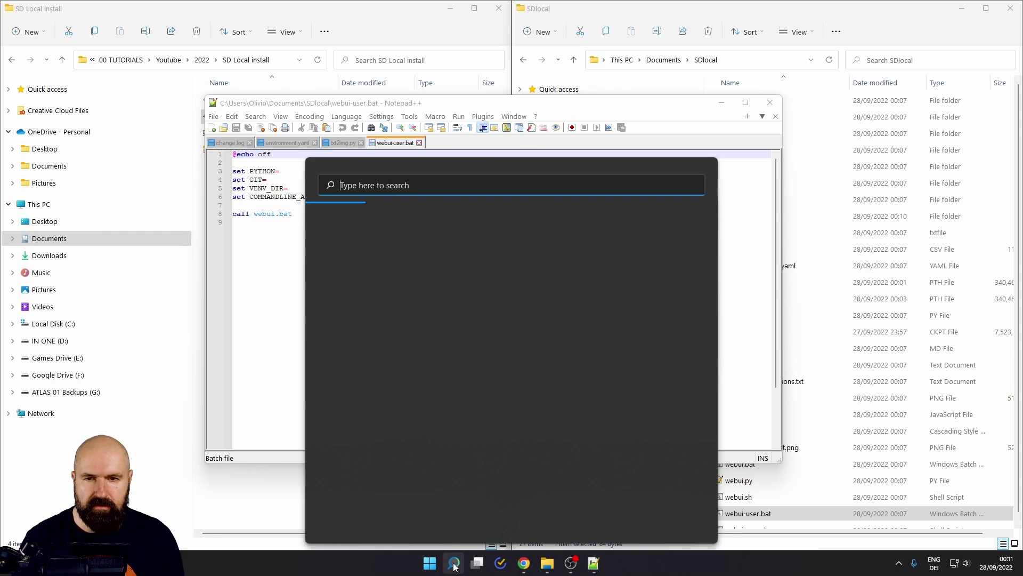
pyautogui.write('python')
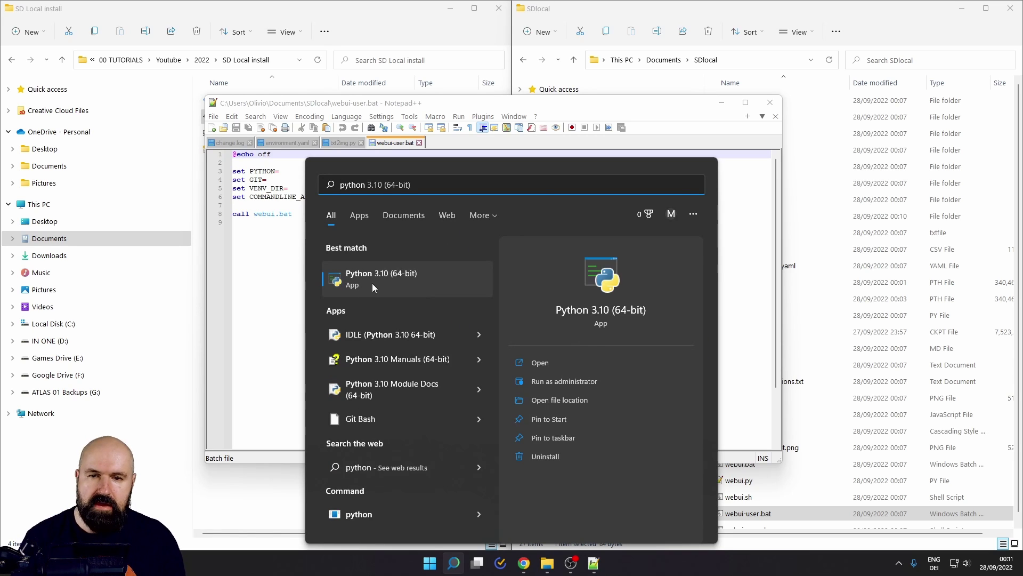
pyautogui.rightClick(372, 273)
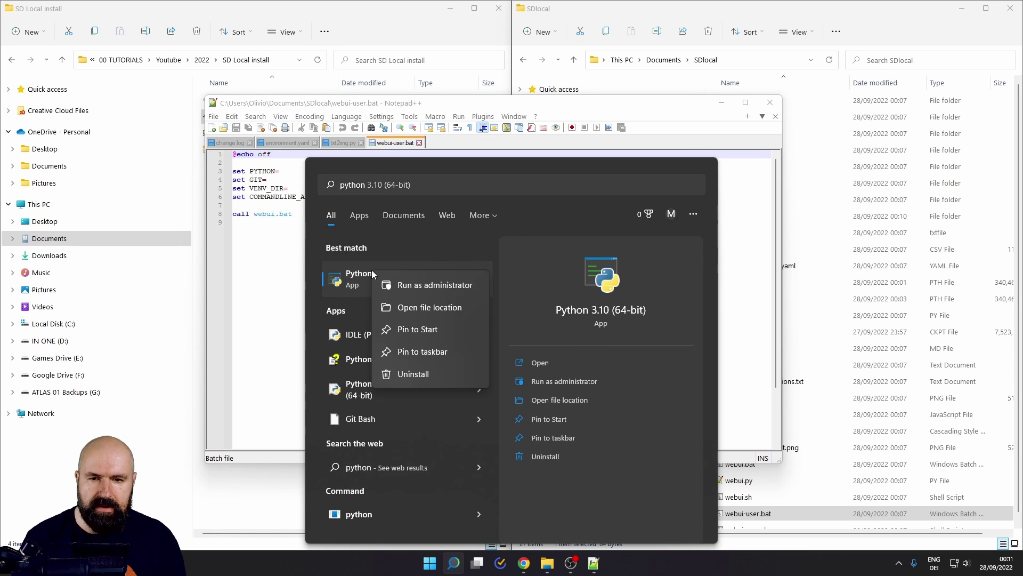
pyautogui.click(421, 307)
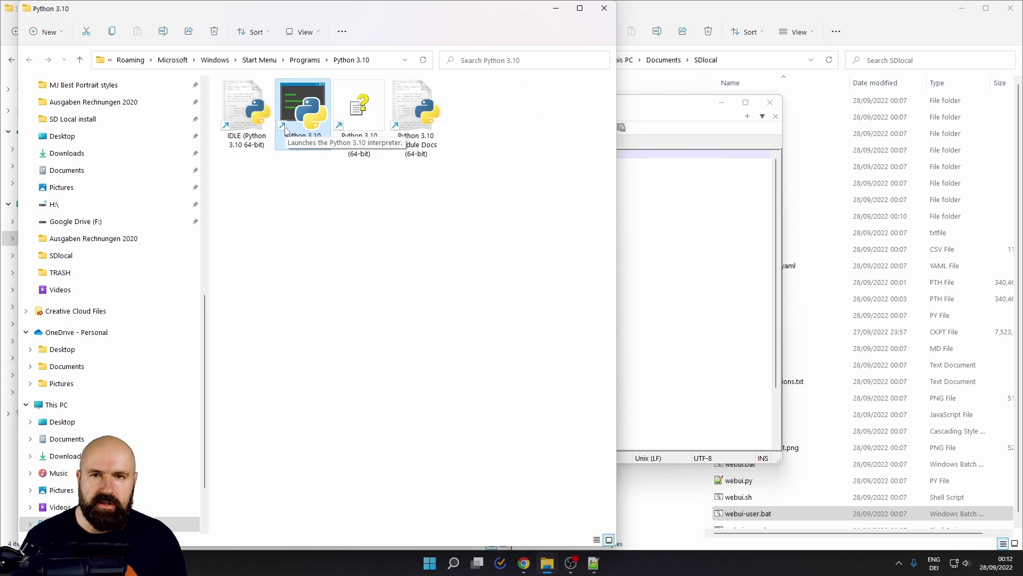
pyautogui.rightClick(314, 109)
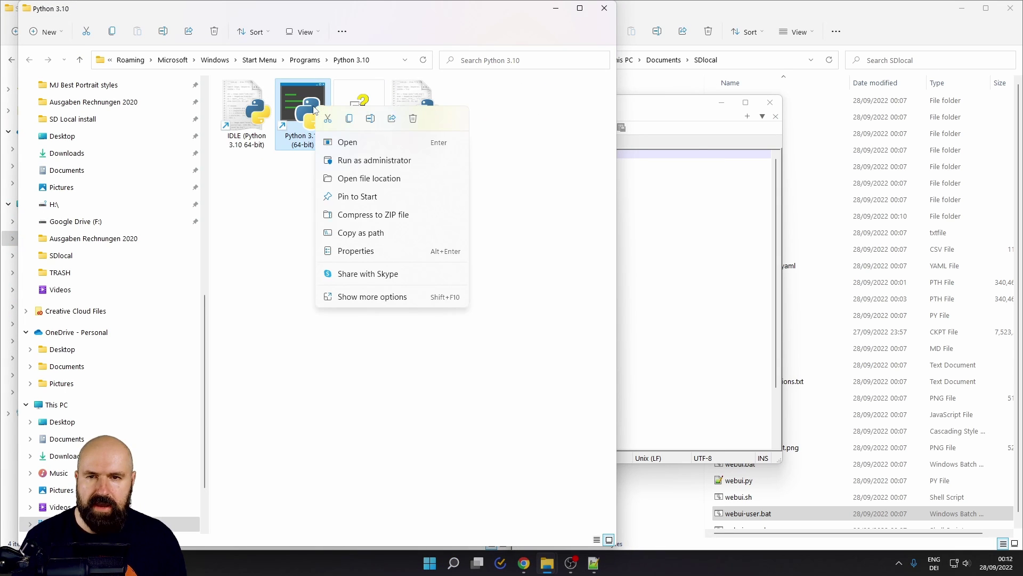
pyautogui.click(360, 178)
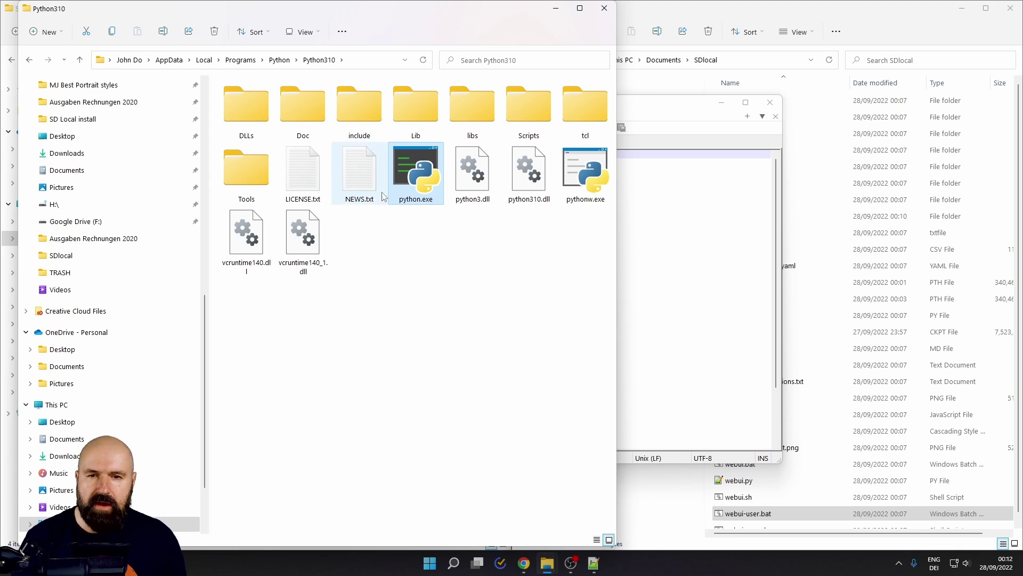
pyautogui.rightClick(424, 171)
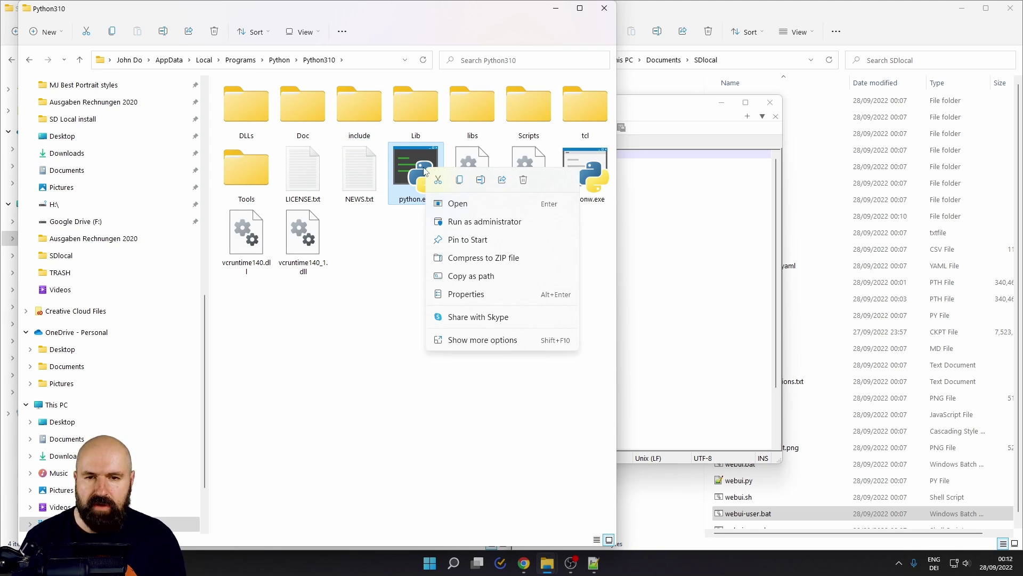
pyautogui.click(467, 277)
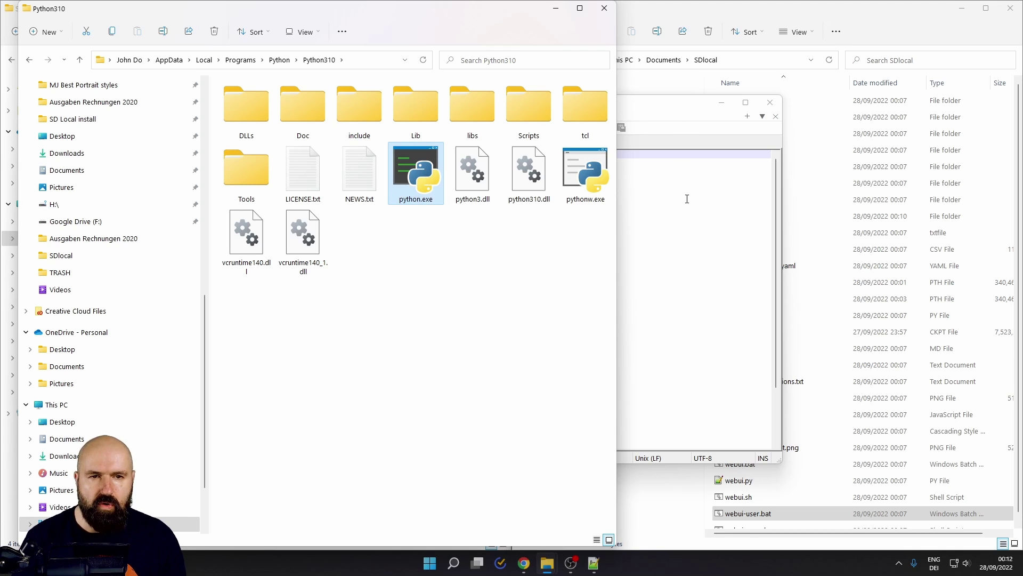
# - Paste the copied python.exe path after set PYTHON= in webui-user.bat and save the file
pyautogui.click(675, 114)
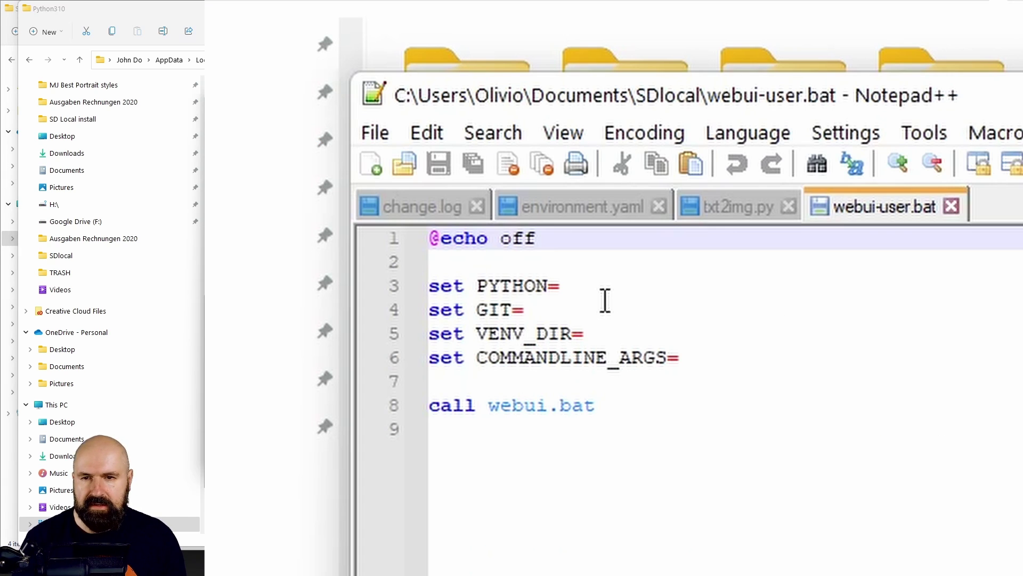
pyautogui.click(295, 184)
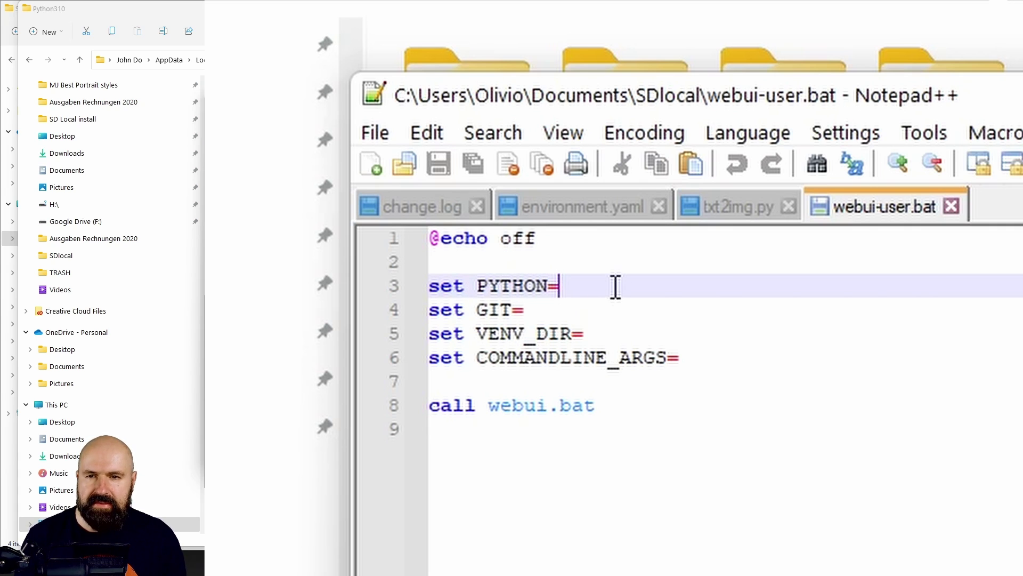
pyautogui.hotkey('ctrl', 'v')
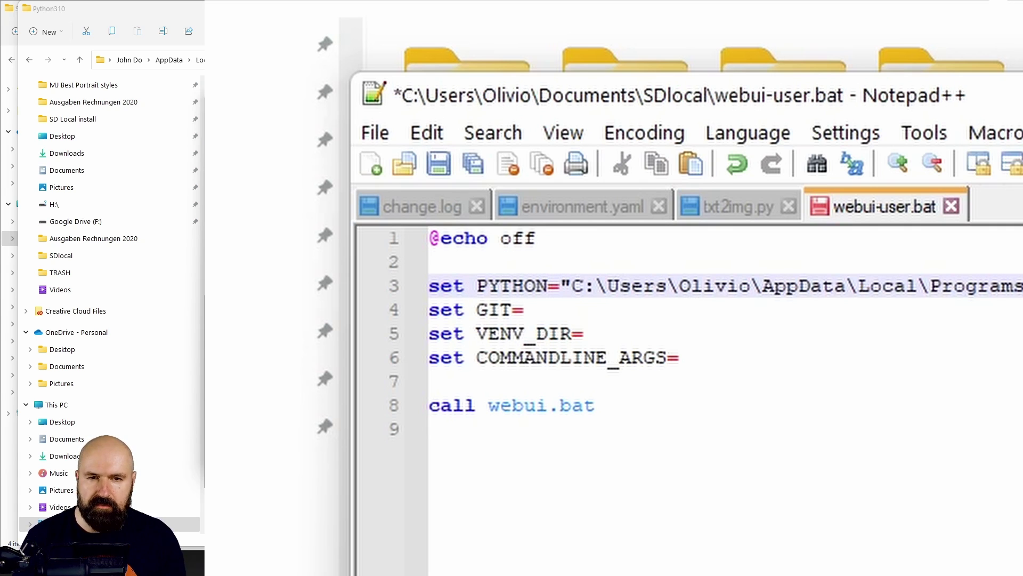
pyautogui.click(433, 165)
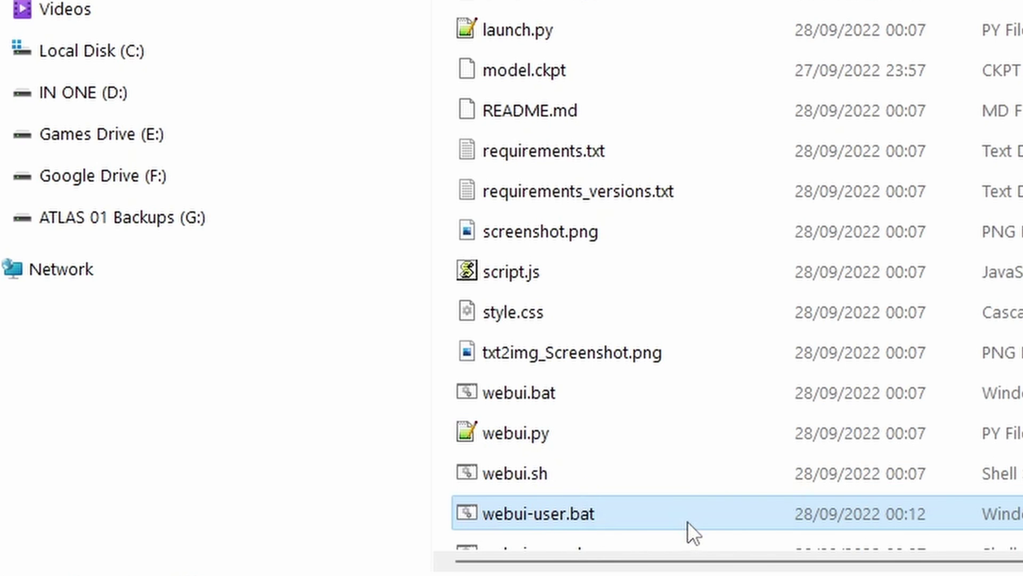
pyautogui.doubleClick(487, 513)
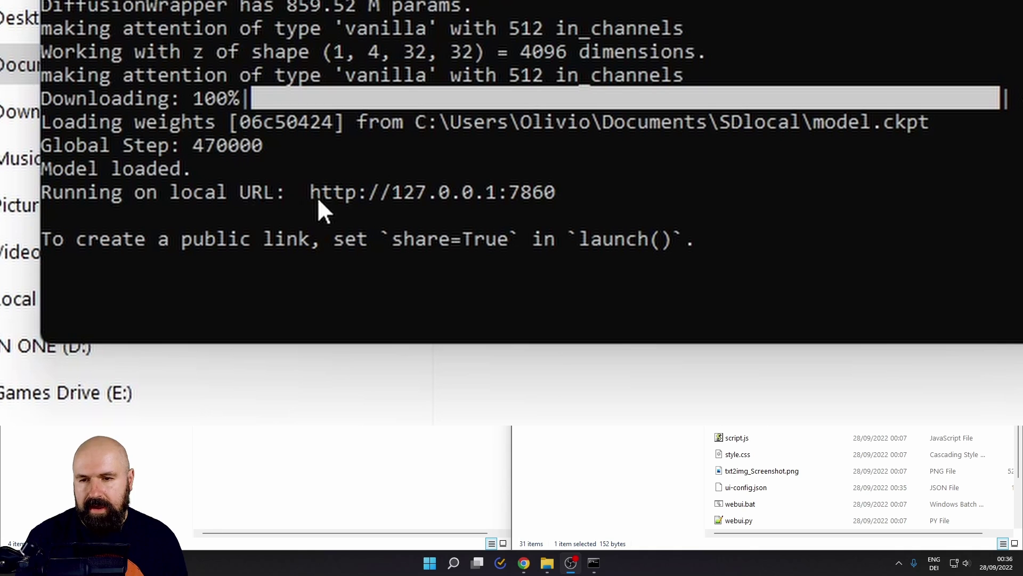
pyautogui.click(584, 193)
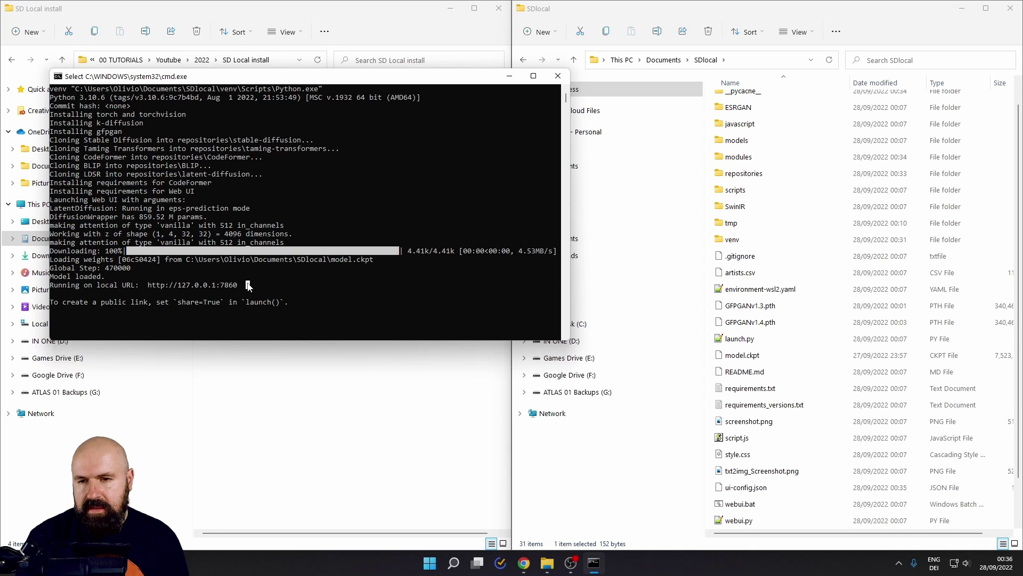
pyautogui.moveTo(182, 289); pyautogui.dragTo(151, 291)
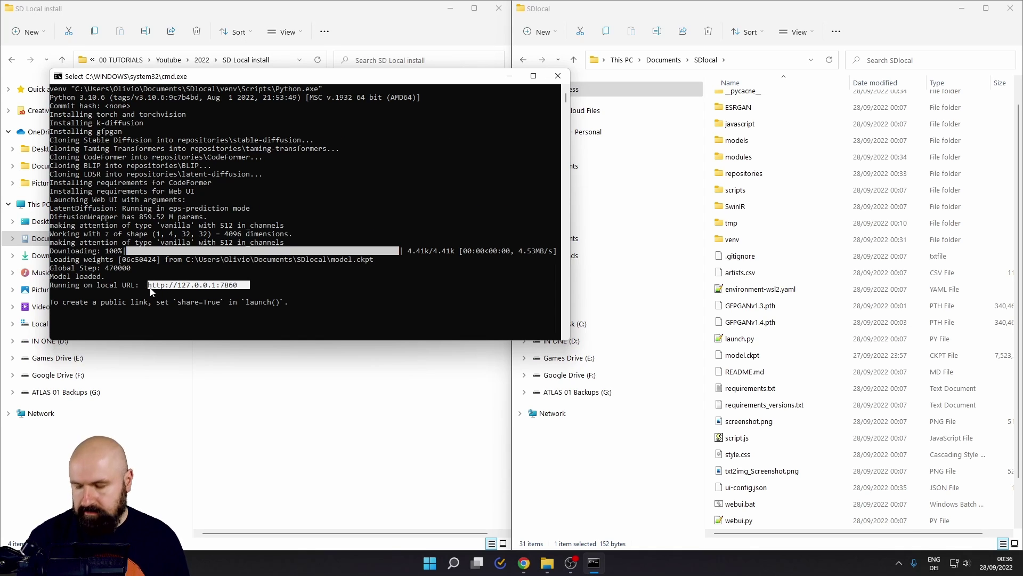
pyautogui.hotkey('ctrl', 'c')
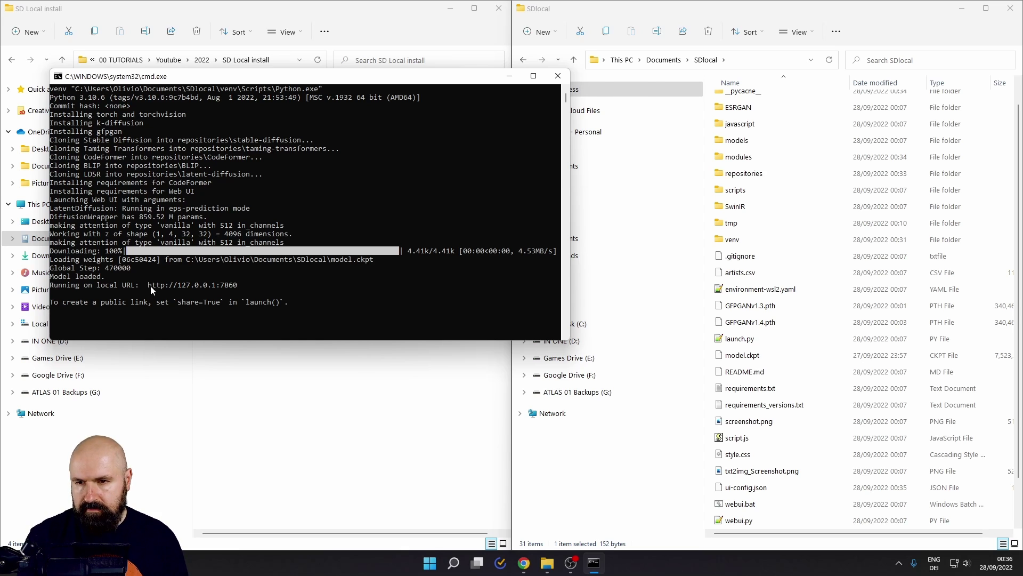
pyautogui.hotkey('alt', 'Tab')
pyautogui.hotkey('ctrl', 'l')
pyautogui.hotkey('ctrl', 'v')
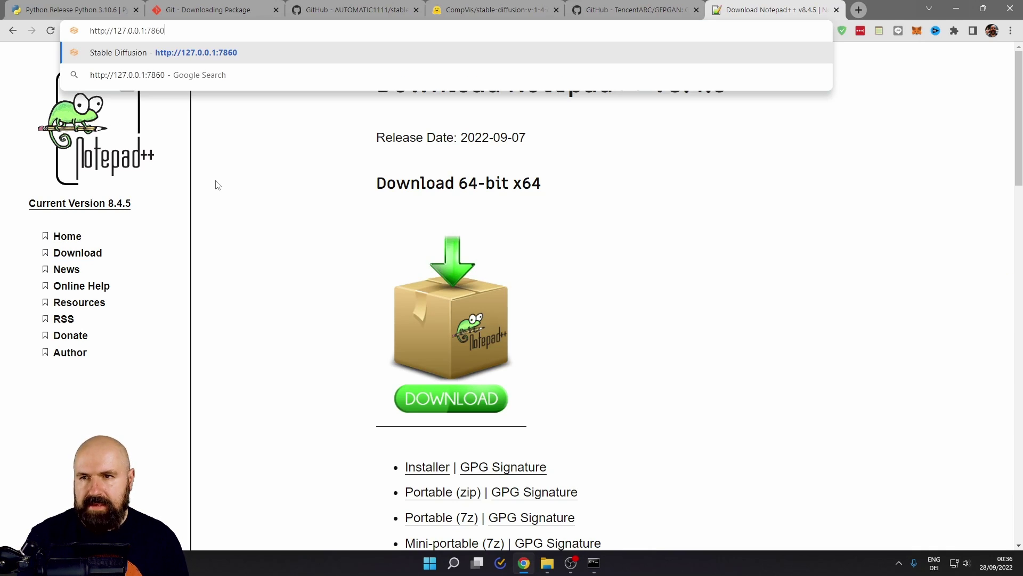
pyautogui.press('Return')
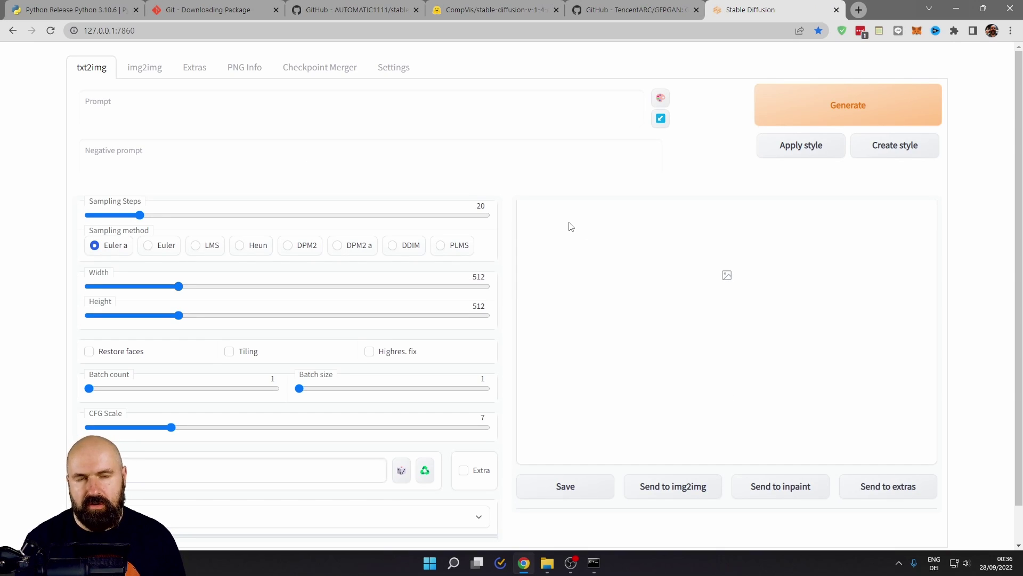
# - Close the web UI's console window, restart the server with webui-user.bat from SDlocal, and return to the browser
pyautogui.click(594, 563)
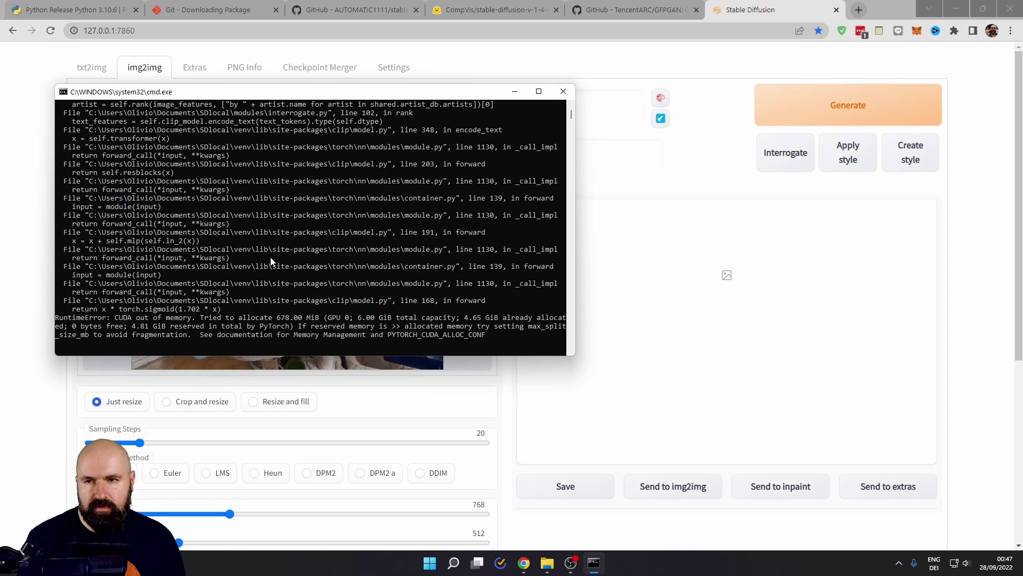
pyautogui.click(563, 92)
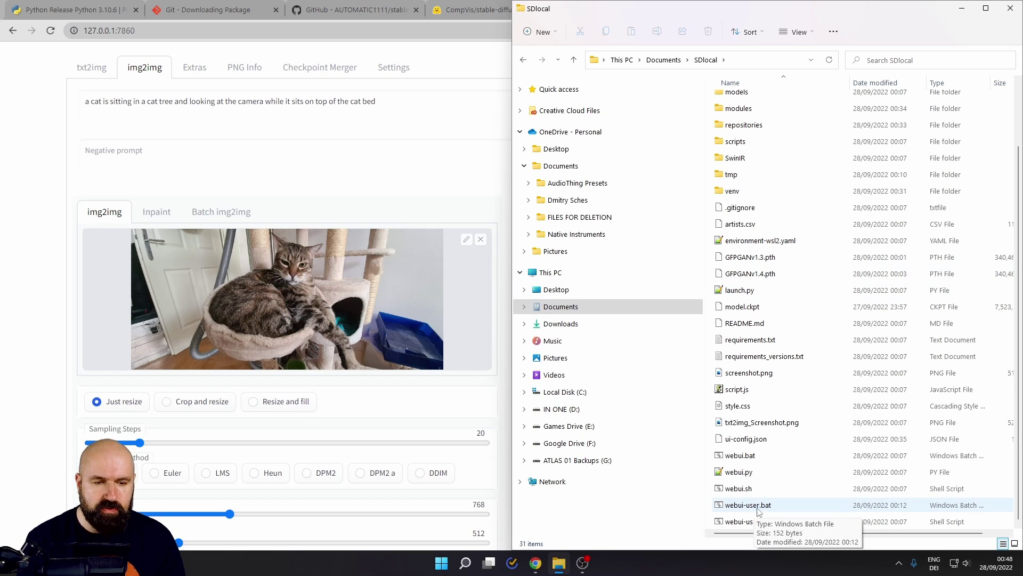
pyautogui.doubleClick(968, 506)
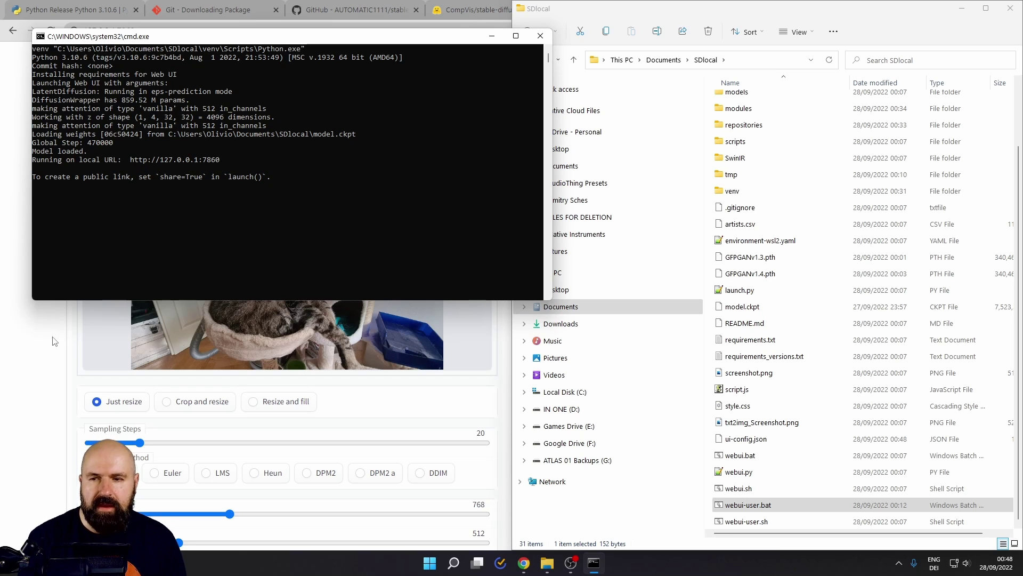
pyautogui.hotkey('alt', 'Tab')
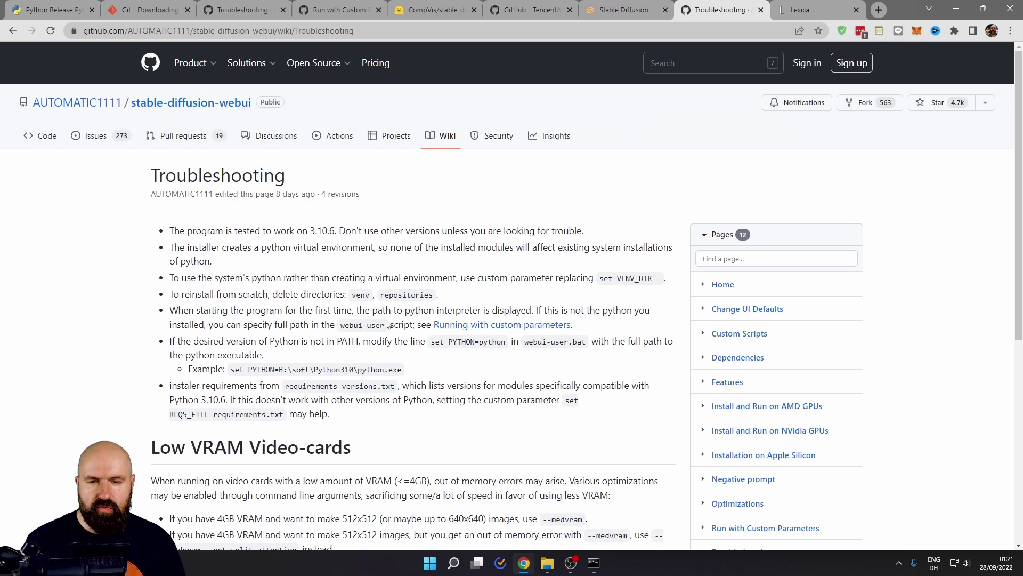
# - Read the wiki's low VRAM and green or black screen advice, and review the COMMANDLINE_ARGS line of webui-user.bat in Notepad++
pyautogui.scroll(-6, 387, 324)
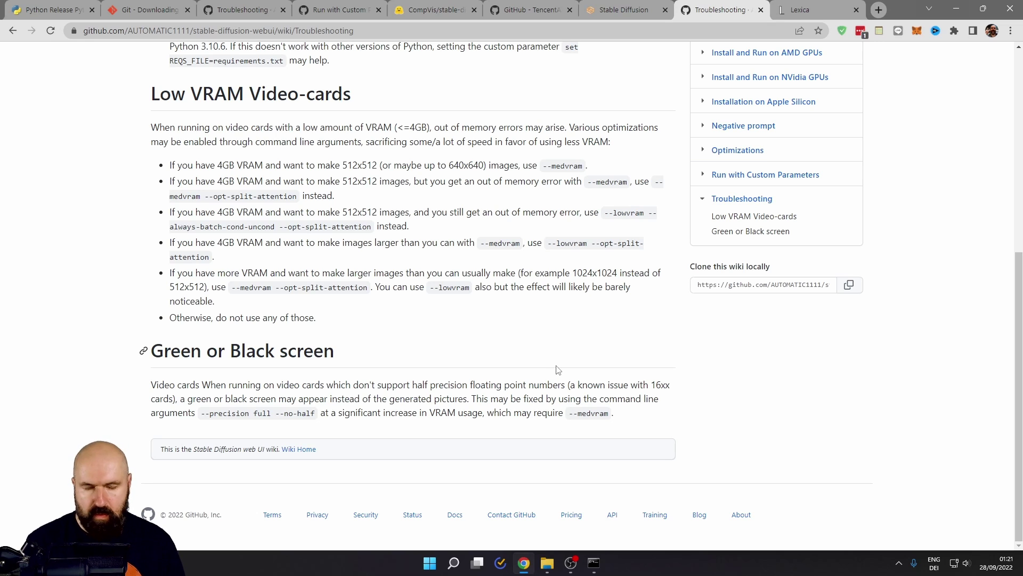
pyautogui.click(546, 563)
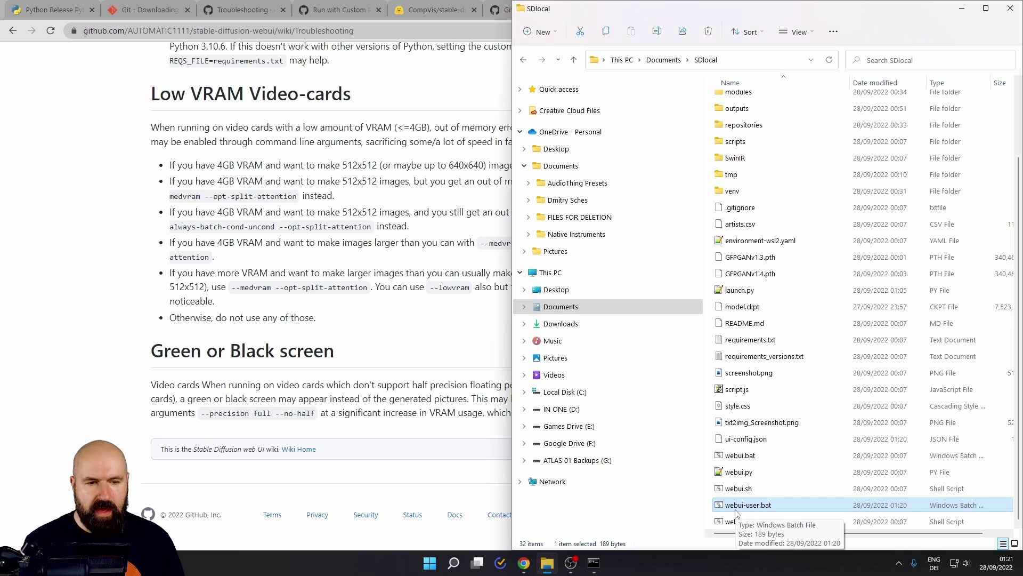
pyautogui.rightClick(768, 508)
pyautogui.click(795, 504)
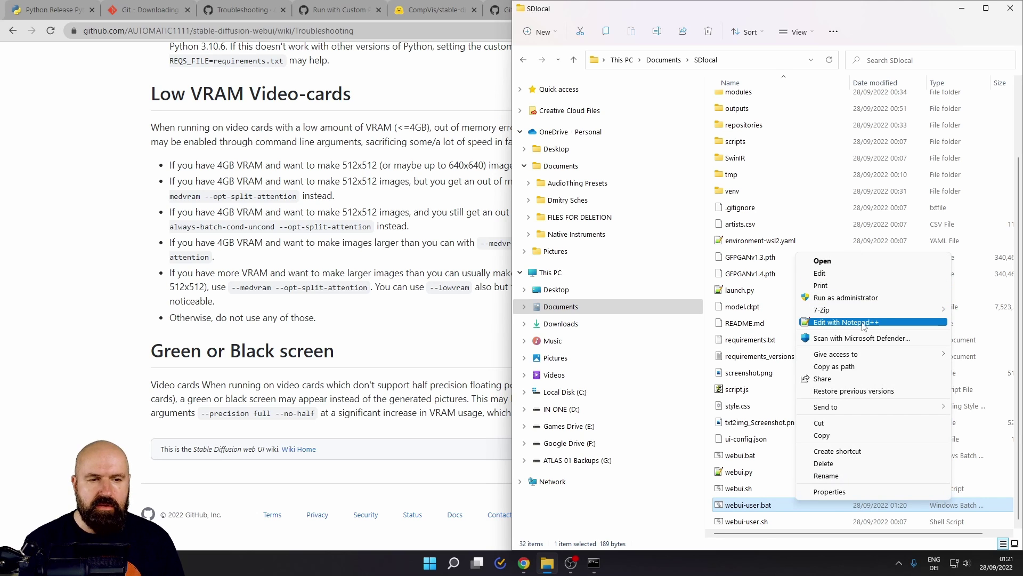
pyautogui.click(856, 324)
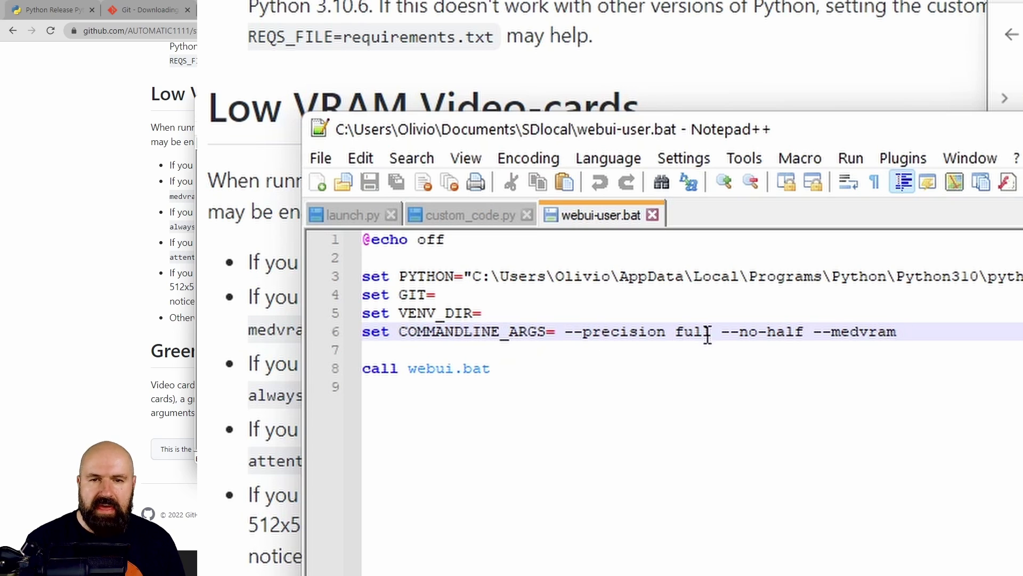
pyautogui.click(368, 184)
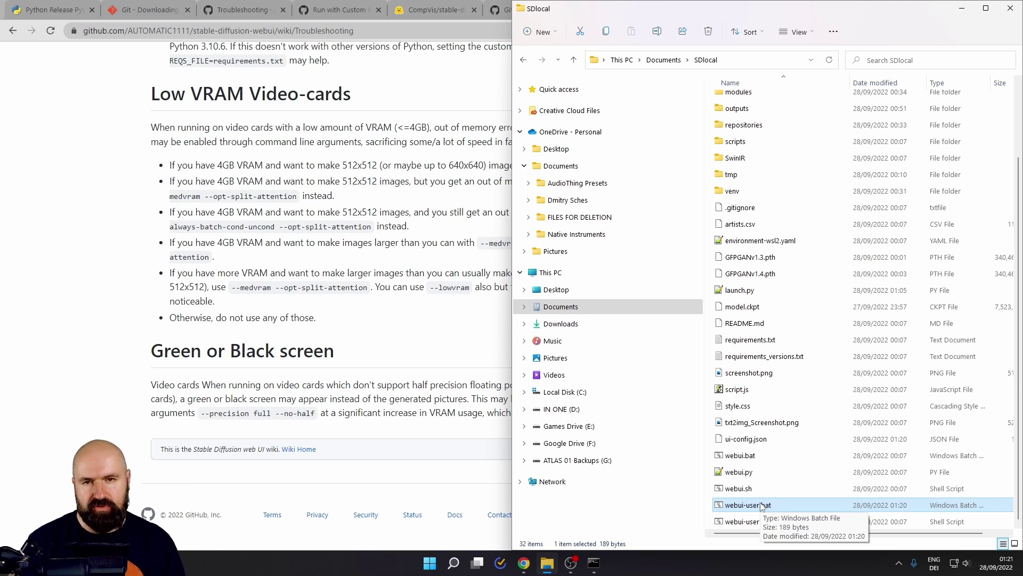
# - View the generated portrait on the txt2img page of the Stable Diffusion web UI
pyautogui.click(145, 94)
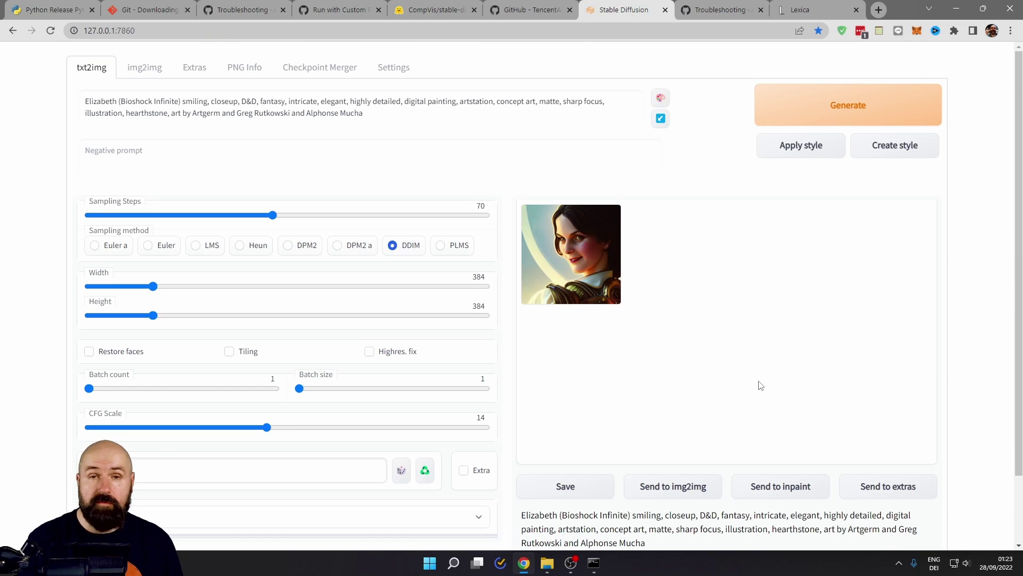
pyautogui.click(598, 263)
pyautogui.click(731, 308)
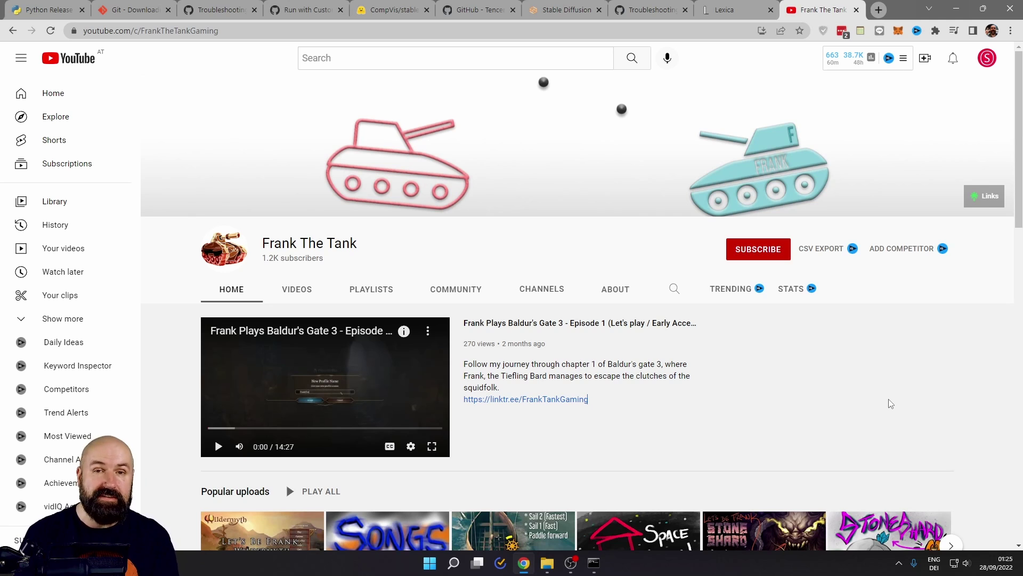
# - Switch to the Lexica page, open the bridge to Rivendell image, and browse the other images made from its prompt
pyautogui.hotkey('ctrl', 'shift', 'Tab')
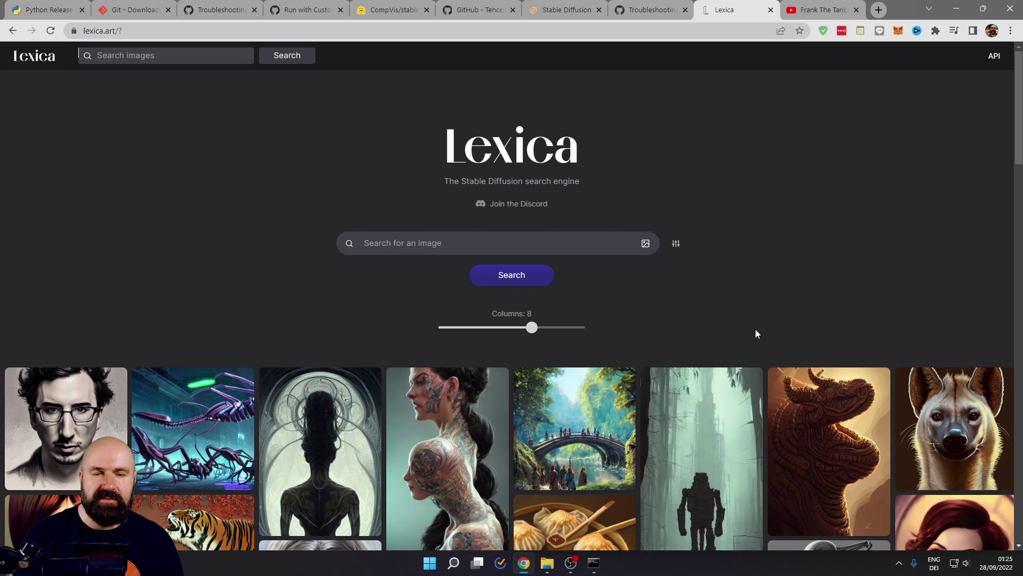
pyautogui.click(592, 411)
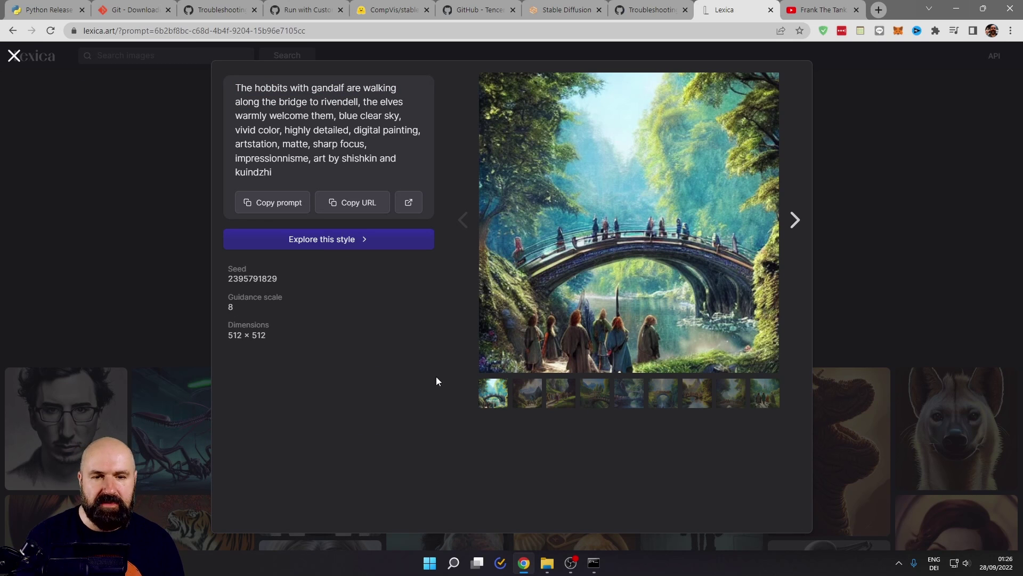
pyautogui.click(528, 394)
pyautogui.click(560, 403)
pyautogui.click(592, 401)
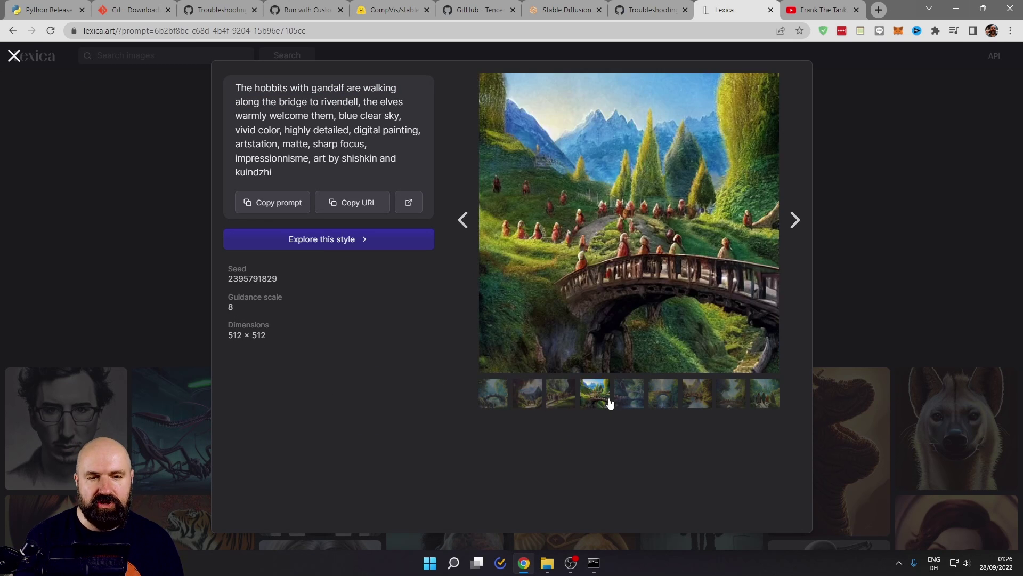
pyautogui.click(629, 402)
pyautogui.click(669, 404)
pyautogui.click(707, 405)
pyautogui.click(724, 405)
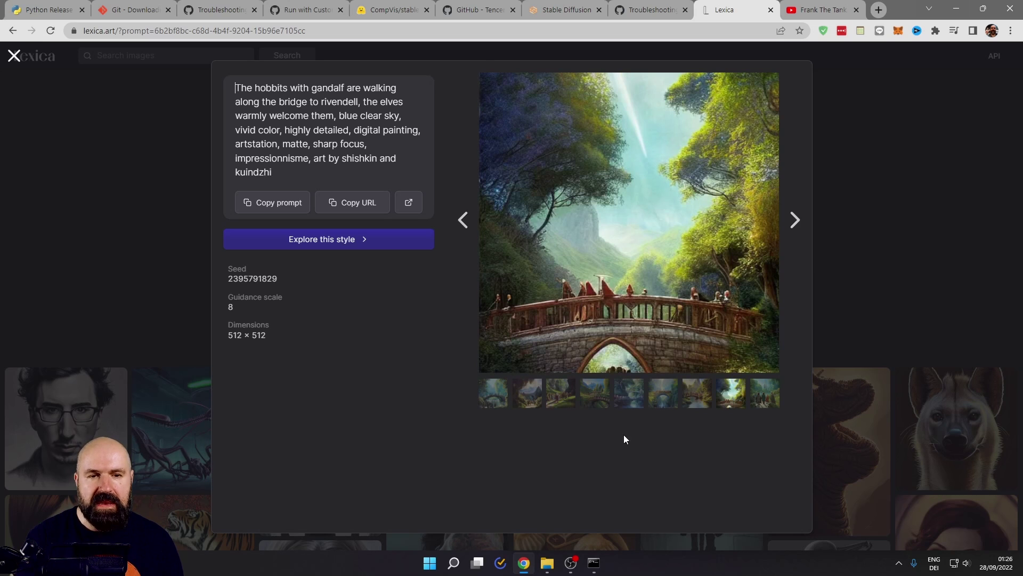